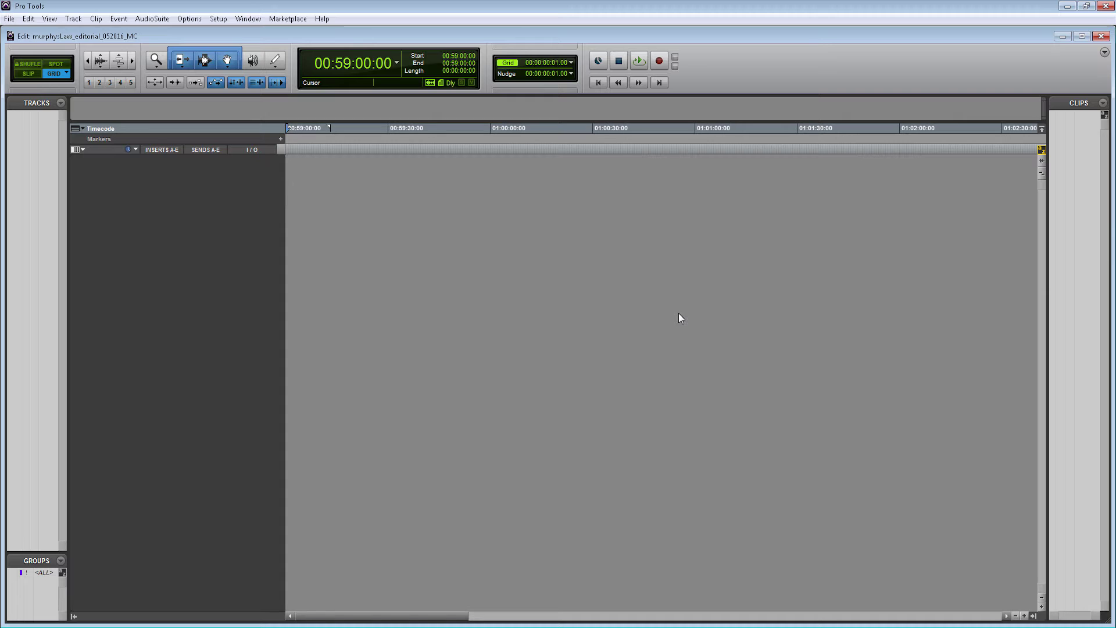
- Create eight new mono audio tracks in the empty session
left_click(74, 19)
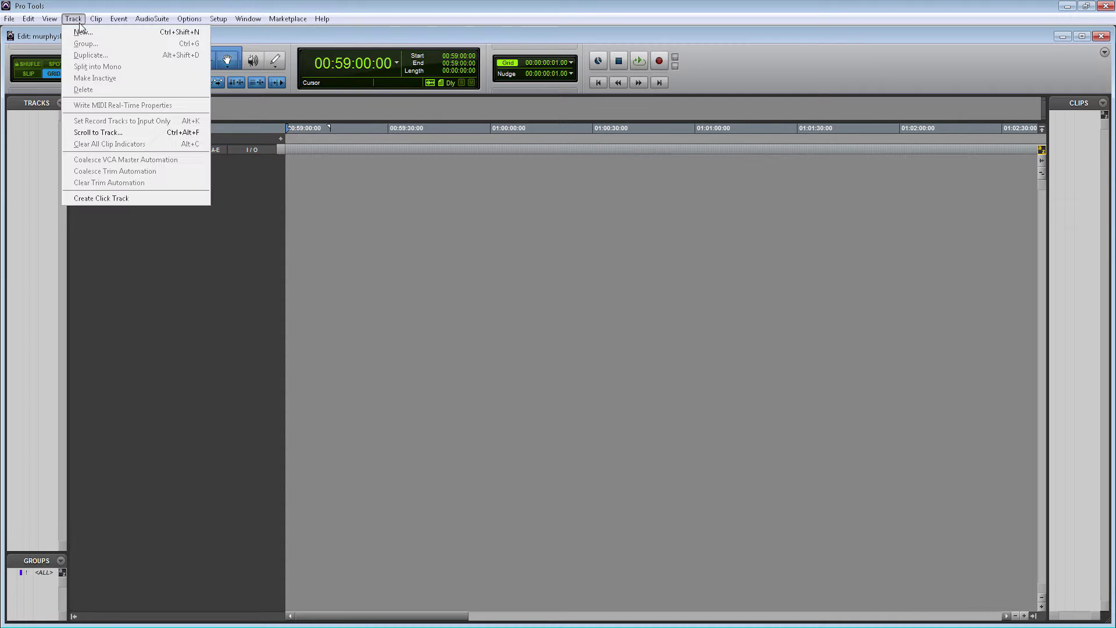
left_click(81, 27)
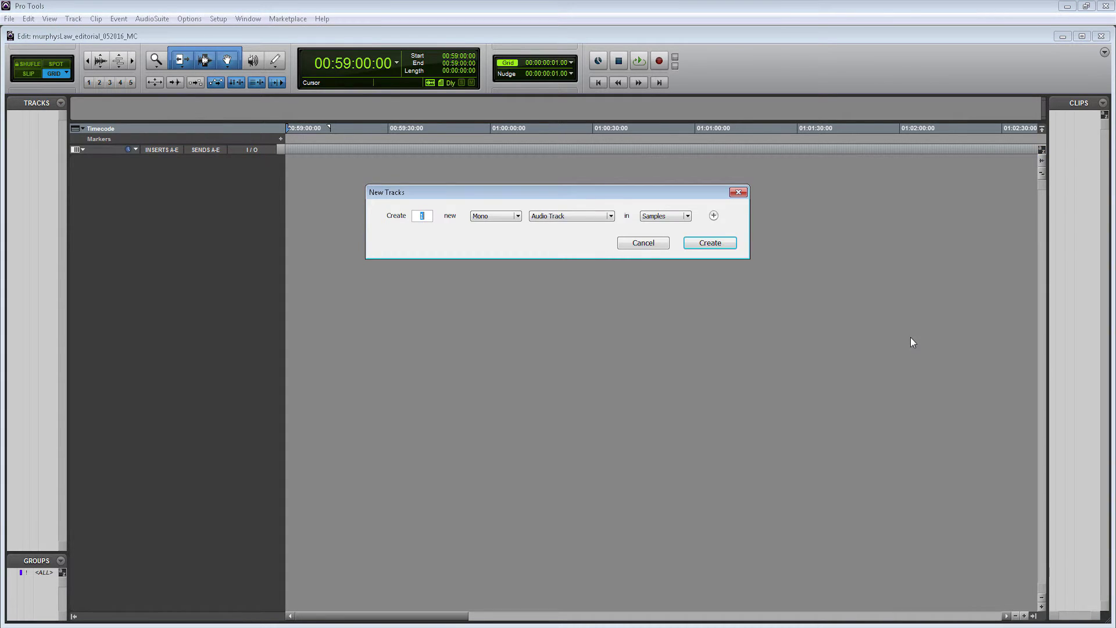
type("8")
left_click(708, 243)
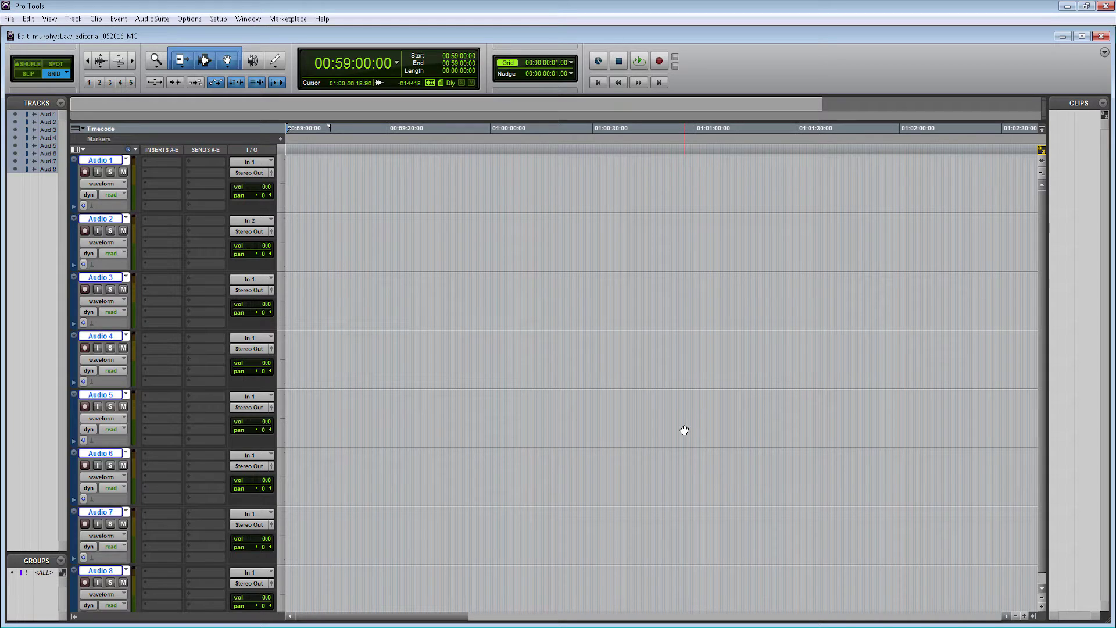
- Rename the first four audio tracks DX 1, DX 2, DX 3 and DX 4
double_click(113, 161)
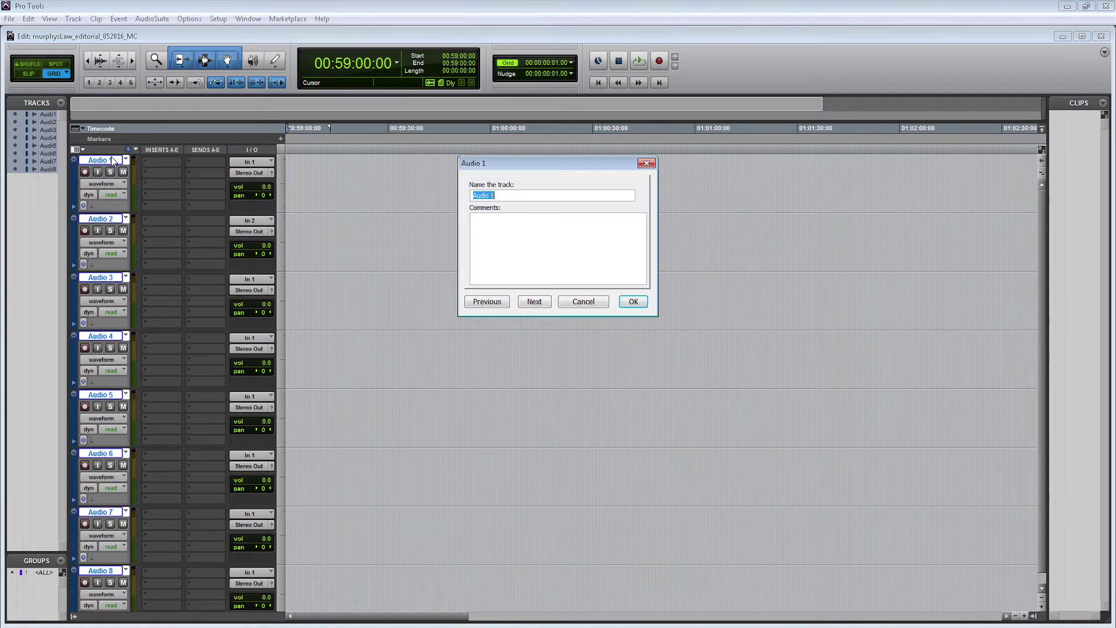
type("DX 1")
left_click(532, 301)
type("DX 2")
left_click(533, 301)
type("D")
left_click(533, 301)
type("DX 4")
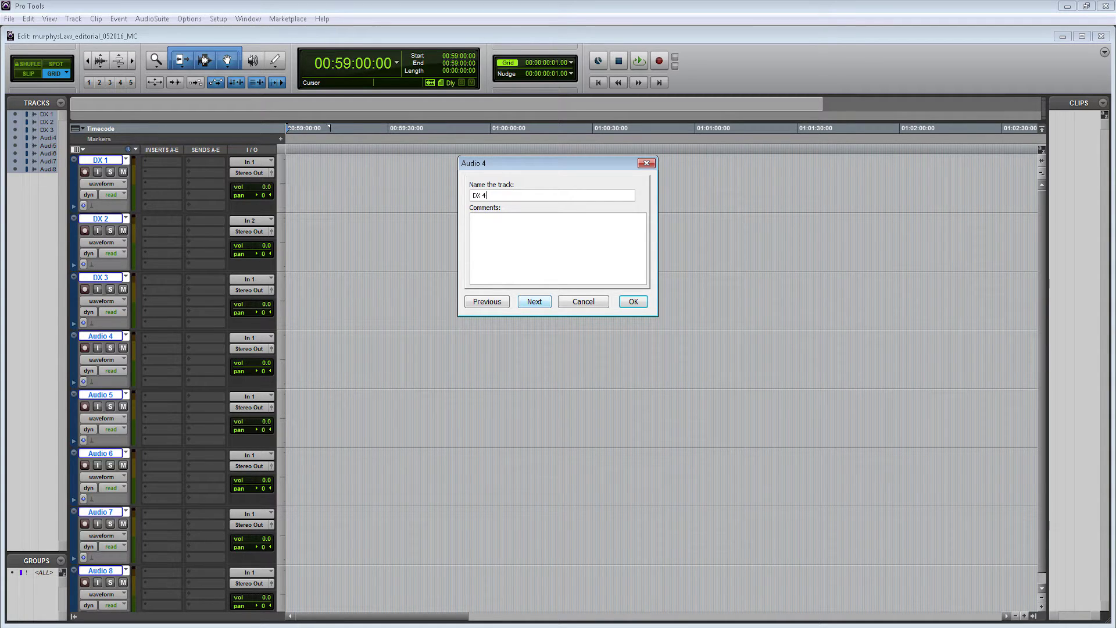
left_click(530, 303)
- Rename the remaining four audio tracks PFX 5, PFX 6, X 7 and FUTZ 8
type("PFX 5")
left_click(531, 303)
type("PFX")
left_click(532, 305)
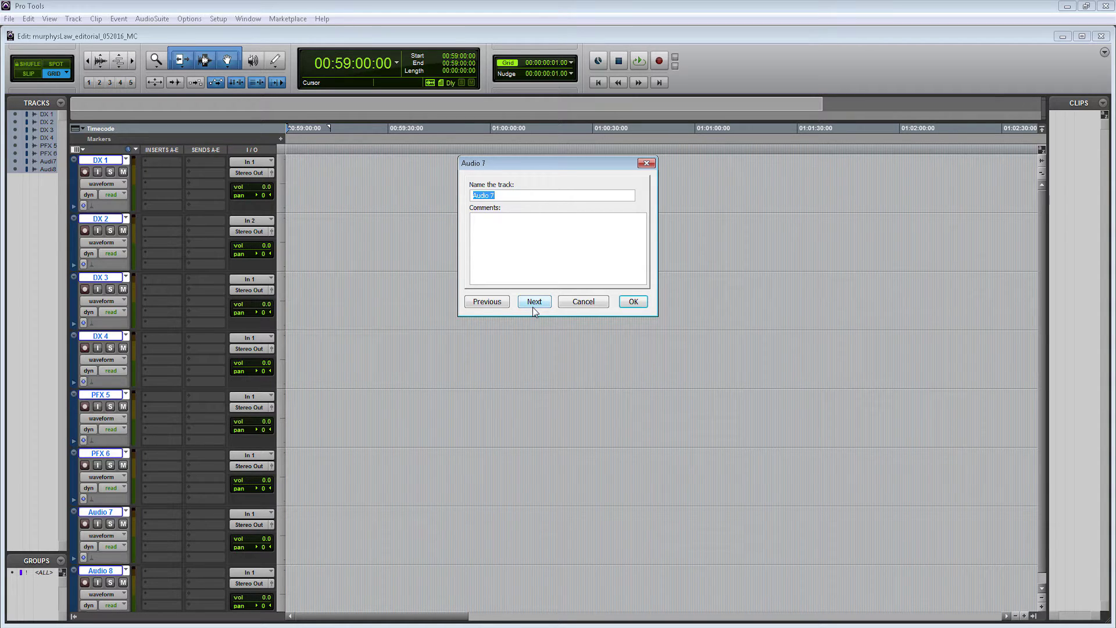
type("X")
left_click(533, 304)
type("FUTZ 8")
left_click(633, 302)
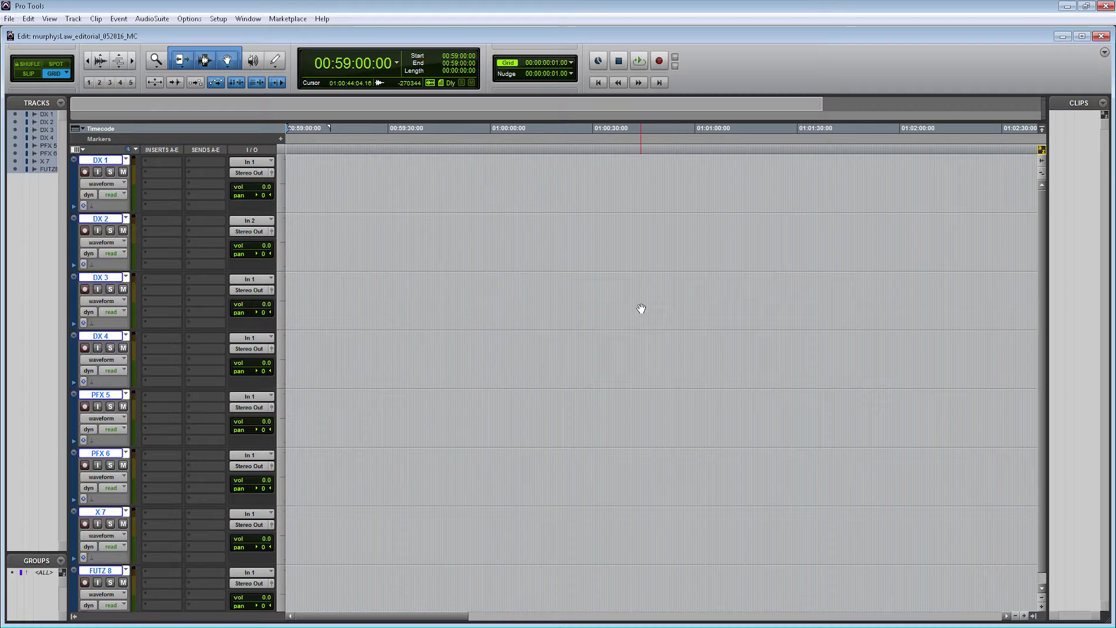
- Colour the eight selected dialogue tracks, DX 1 through FUTZ 8, bright light blue
double_click(74, 294)
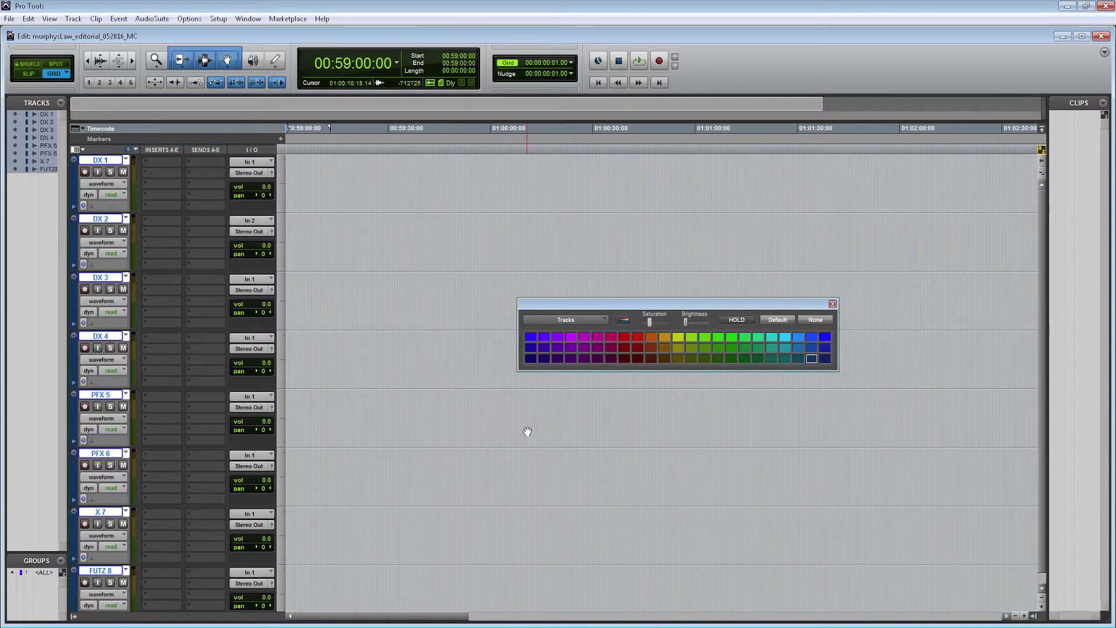
left_click(788, 342)
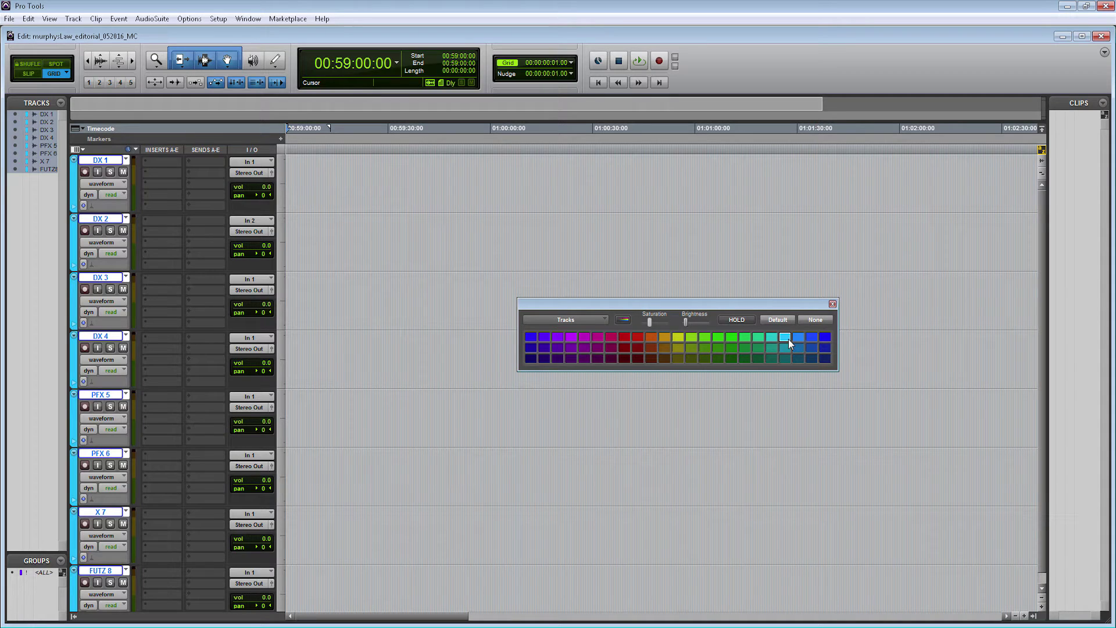
left_click(833, 304)
- Add four mono and four stereo audio tracks below the FUTZ 8 track
scroll(643, 332, "down", 1)
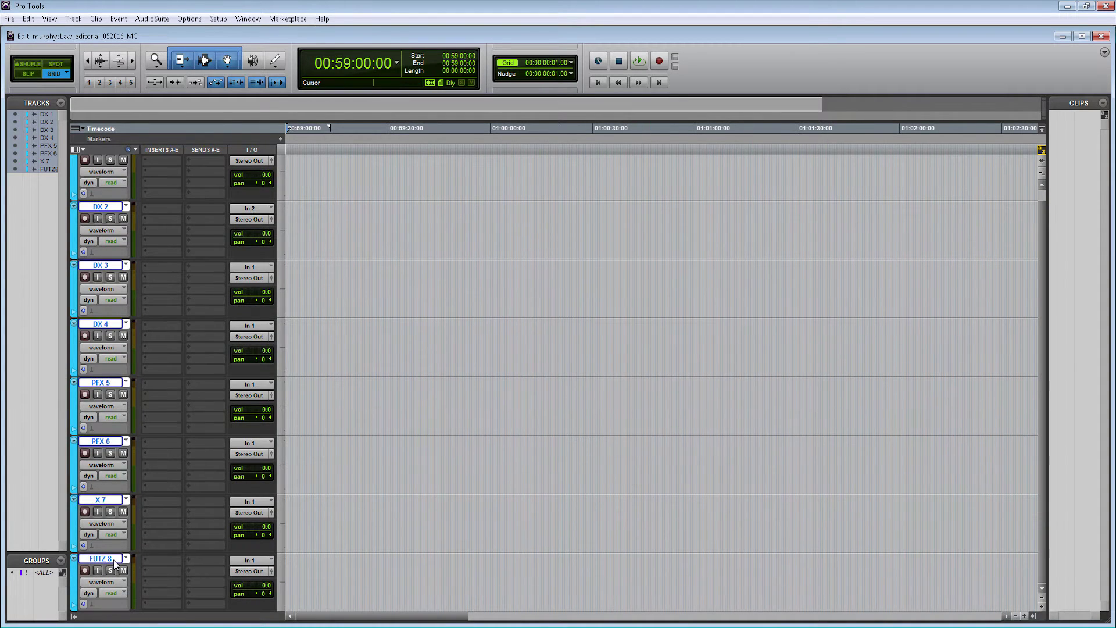
left_click(113, 559)
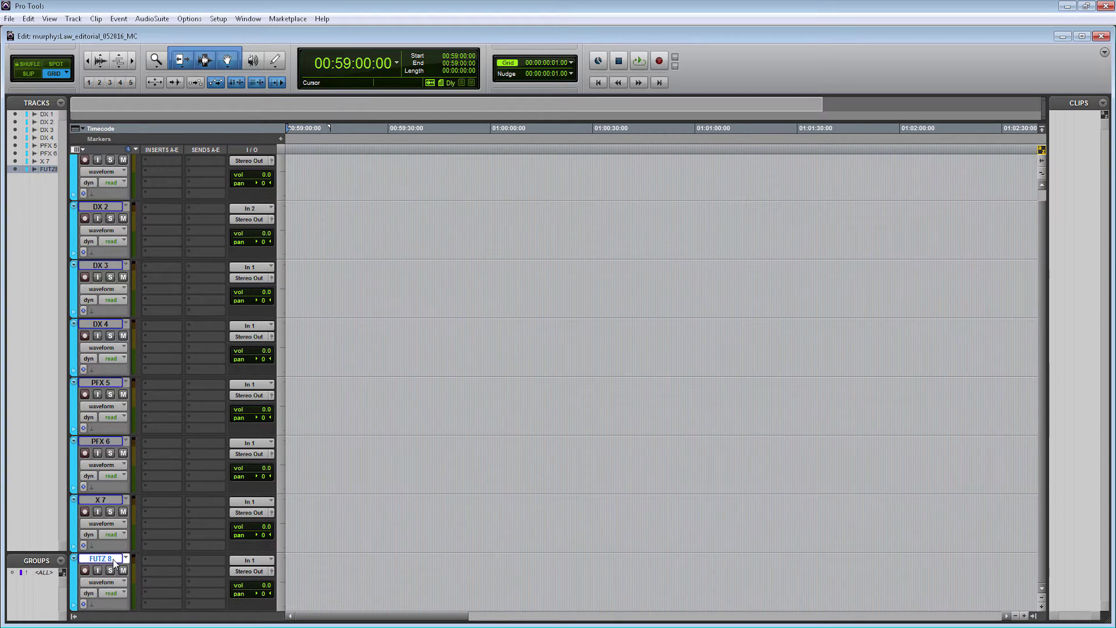
key("ctrl+shift+n")
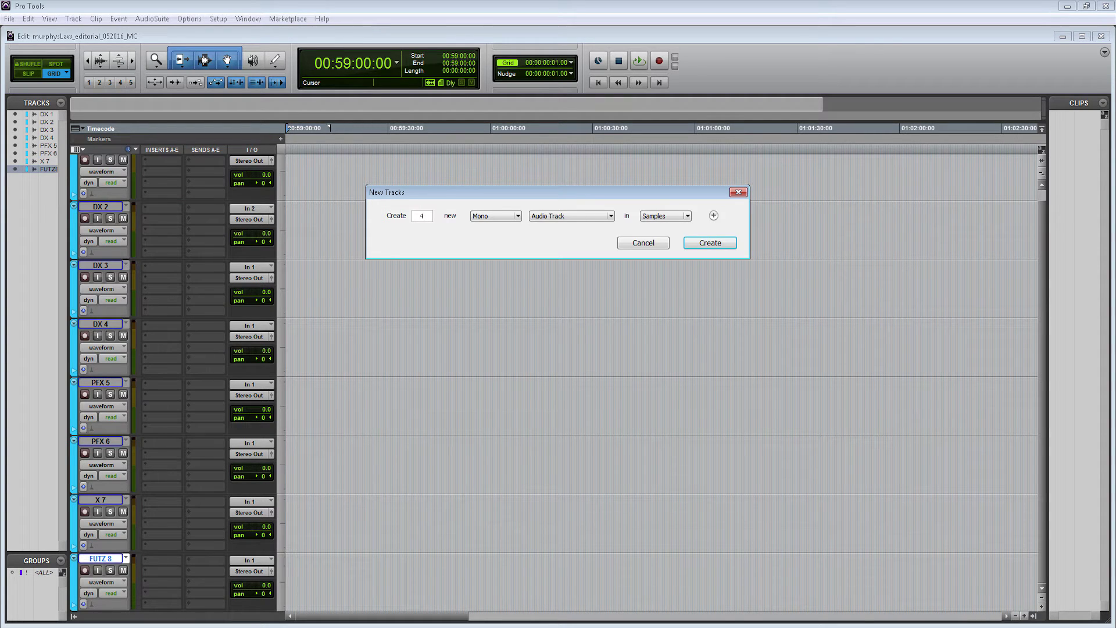
left_click(714, 216)
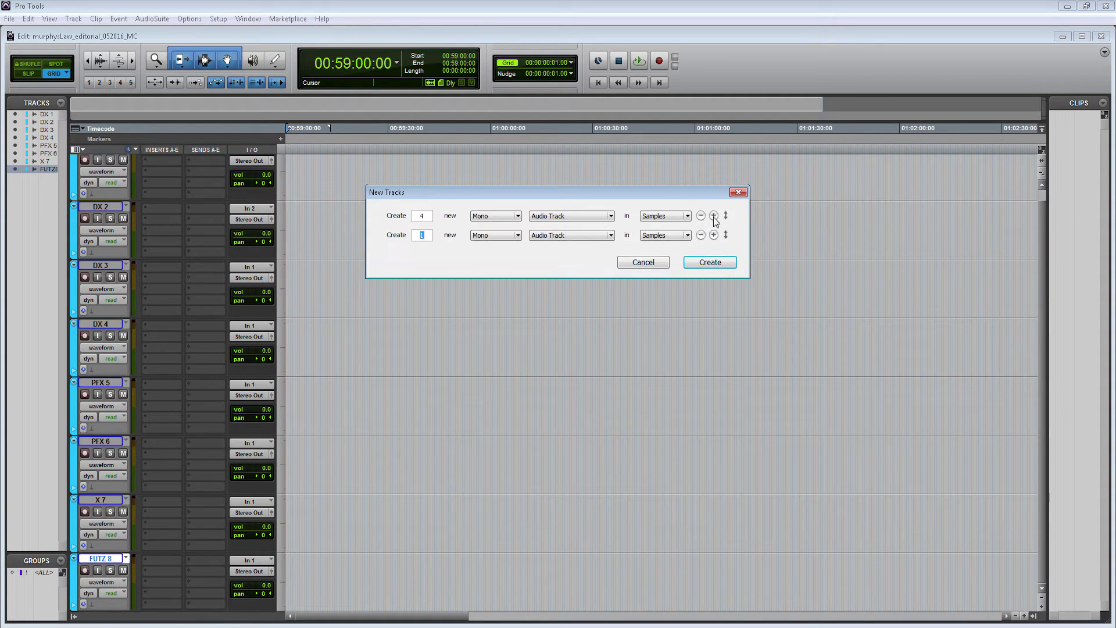
type("4")
left_click(495, 235)
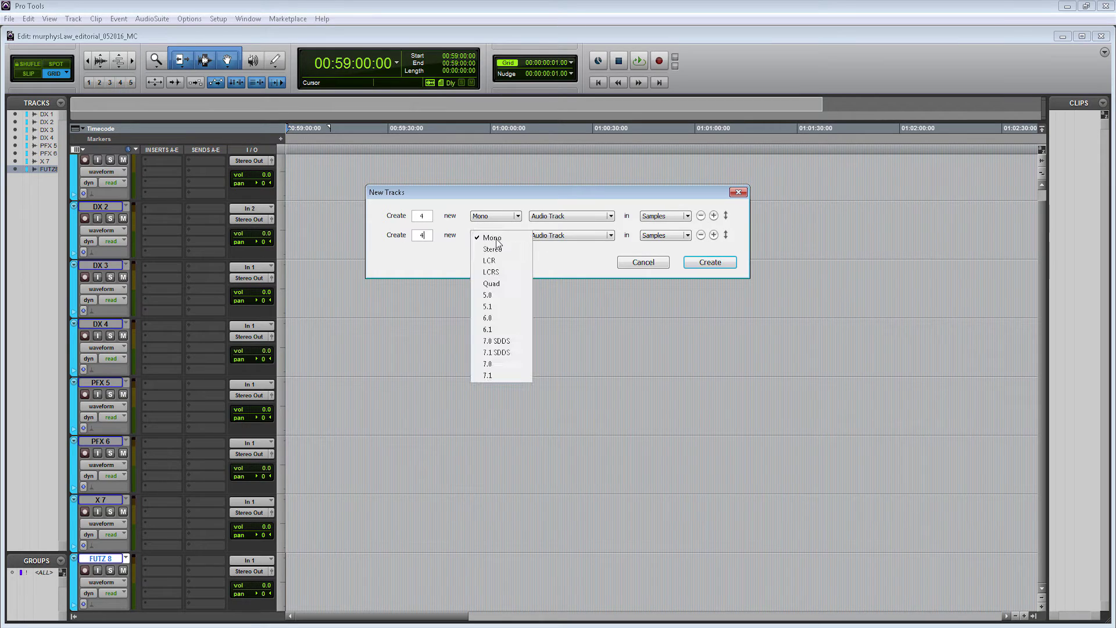
left_click(496, 249)
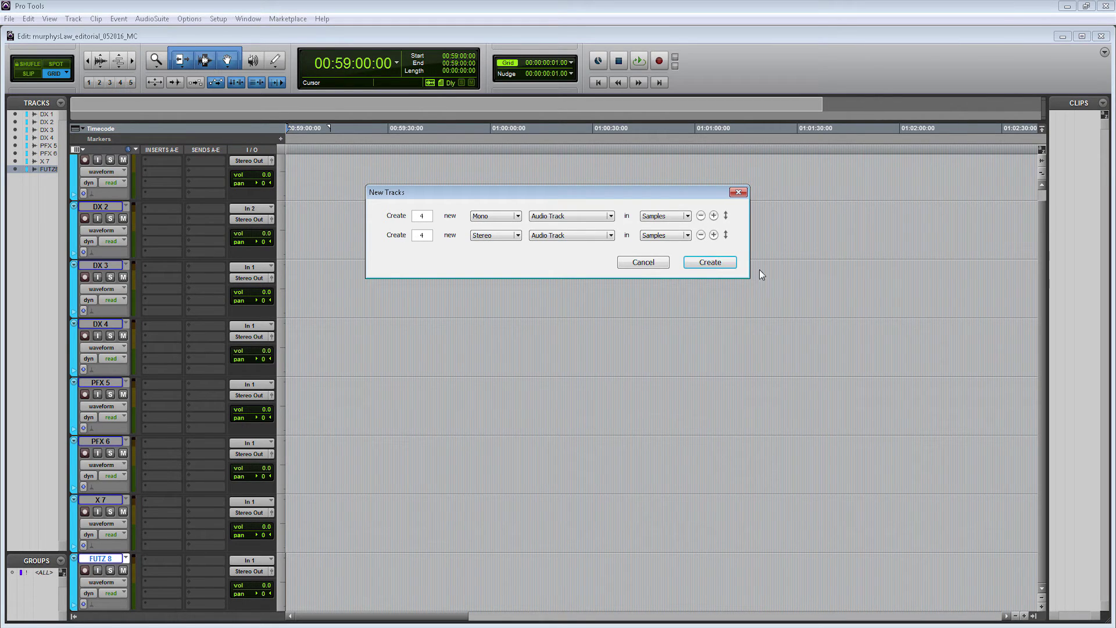
left_click(715, 268)
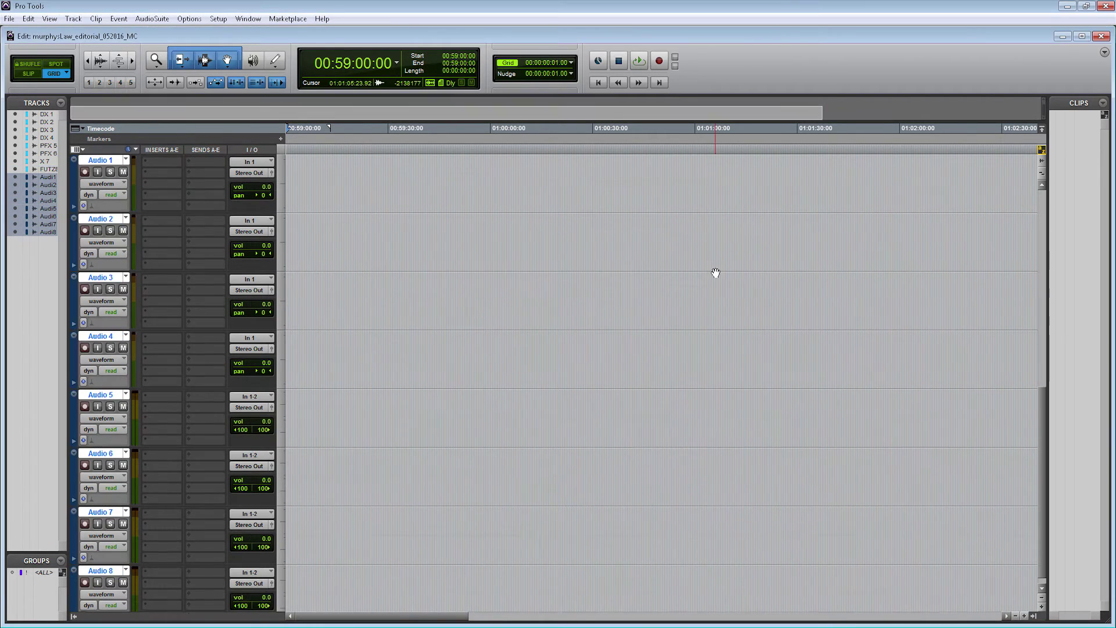
- Rename the first new mono track FX 1 MON and copy its name for reuse
double_click(96, 161)
type("F")
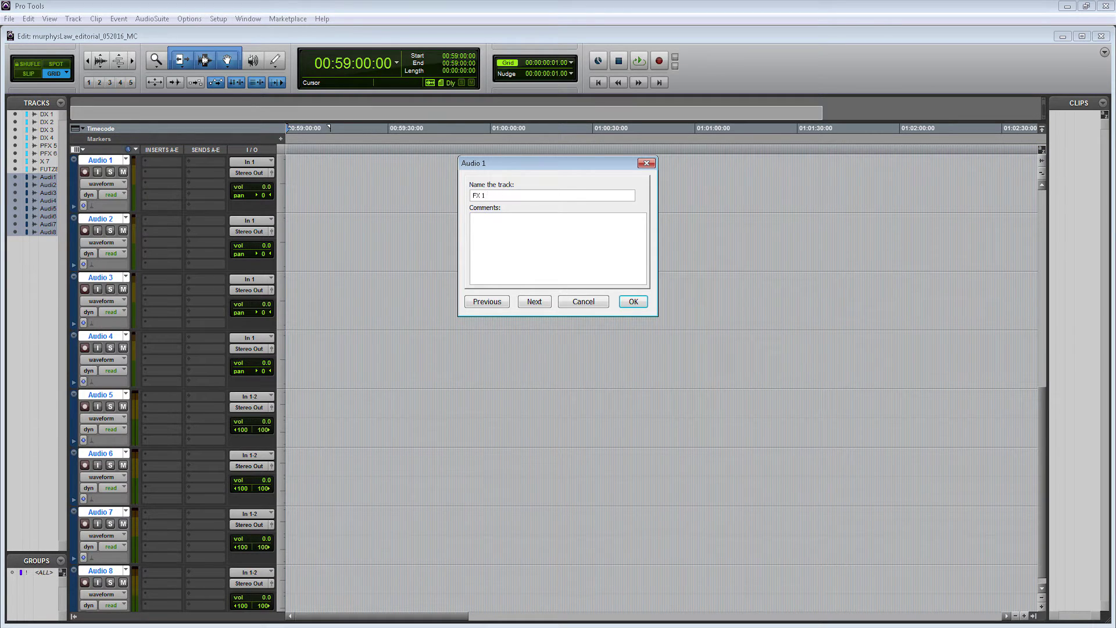
type("X 1 MON")
left_click_drag(505, 195, 459, 189)
key("ctrl+c")
left_click(539, 301)
- Rename the second and third new mono tracks FX 2 MON and FX 3 MON using the copied name
key("BackSpace")
type("2")
left_click(533, 301)
key("ctrl+v")
key("shift+Left")
type("3")
left_click(533, 301)
- Rename the fourth new mono track FX 4 MON using the copied name
key("ctrl+v")
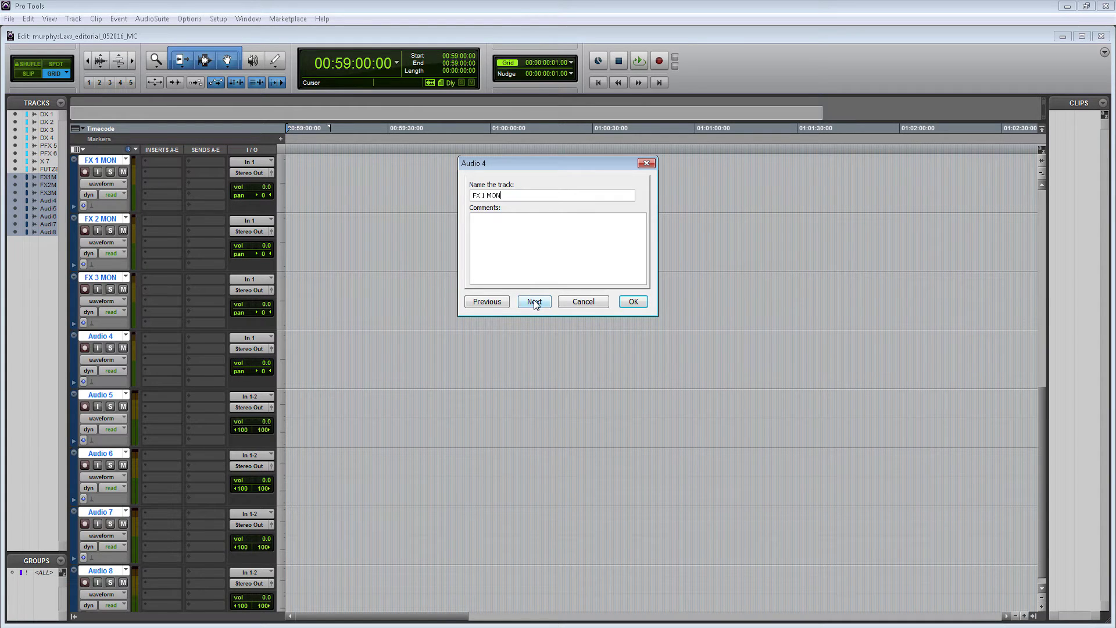
key("Left")
key("Left")
key("Left")
key("Left")
key("shift+Left")
type("4")
left_click(534, 301)
- Rename the first new stereo track FX 5 ST and copy that name for the other stereo tracks
key("ctrl+v")
double_click(485, 196)
type("5")
left_click(487, 195)
key("Delete")
key("Delete")
key("Delete")
key("ctrl+a")
key("ctrl+c")
left_click(532, 306)
- Rename the second new stereo track FX 6 ST
key("Left")
key("Left")
key("Left")
key("BackSpace")
type("6")
left_click(532, 304)
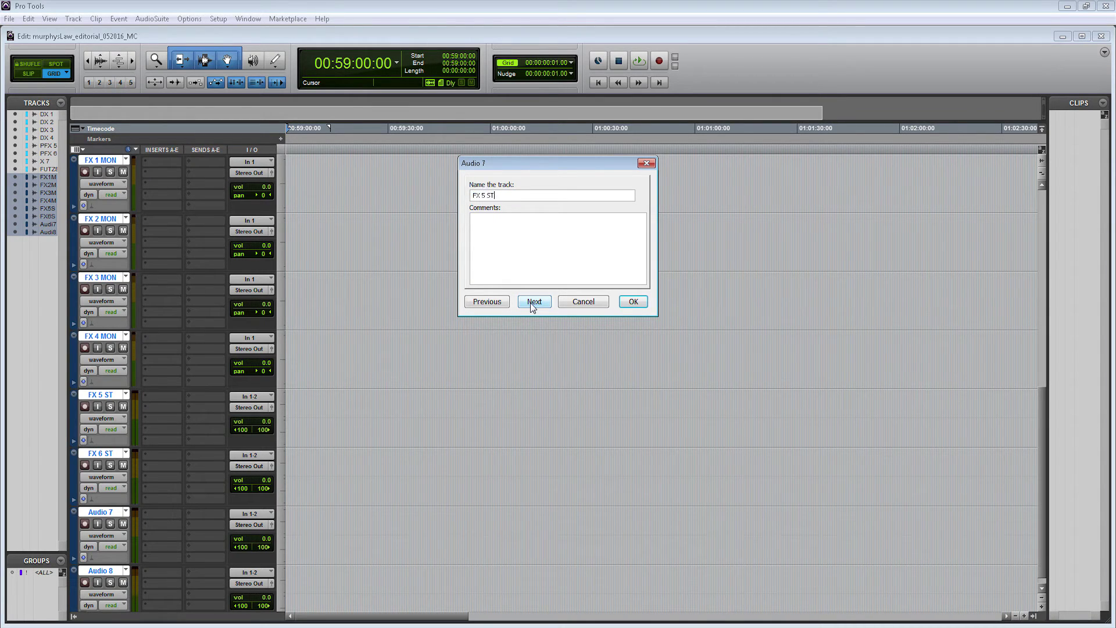
- Rename the last two stereo tracks FX 7 ST and FX 8 ST, and close the track naming dialog
key("BackSpace")
type("7")
left_click(532, 302)
key("ctrl+v")
key("BackSpace")
type("8")
left_click(631, 307)
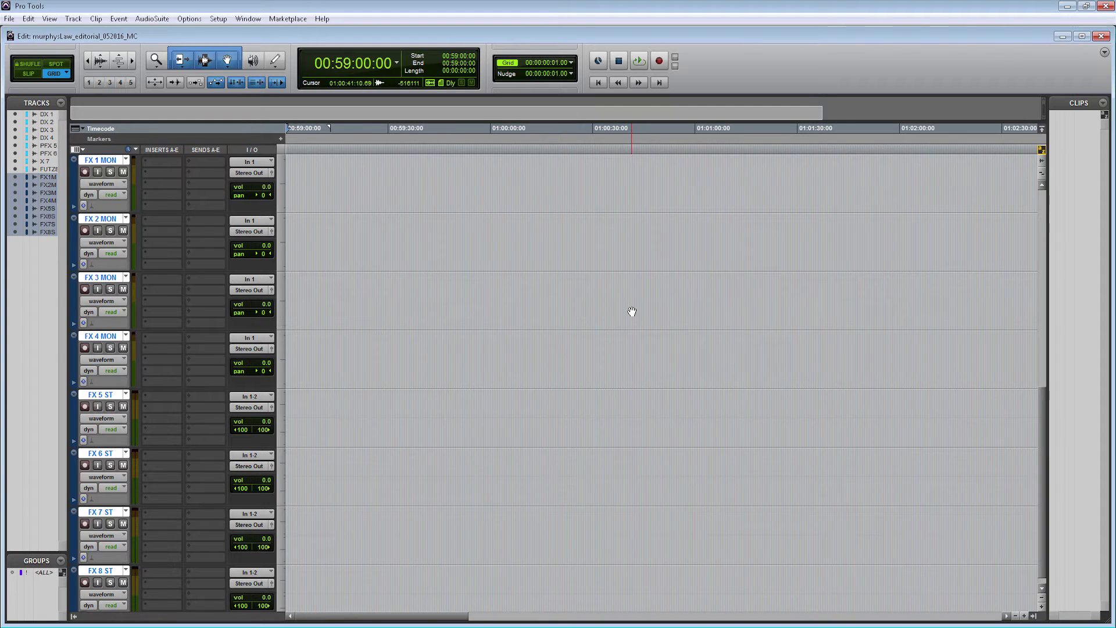
- Colour the eight selected FX tracks bright yellow
double_click(72, 292)
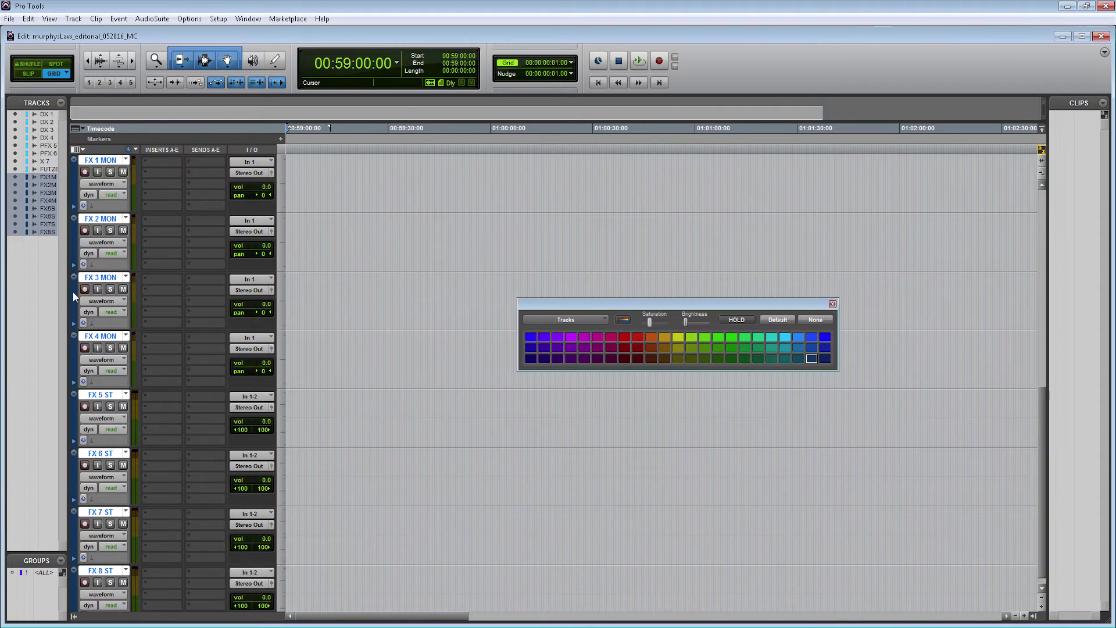
left_click(677, 337)
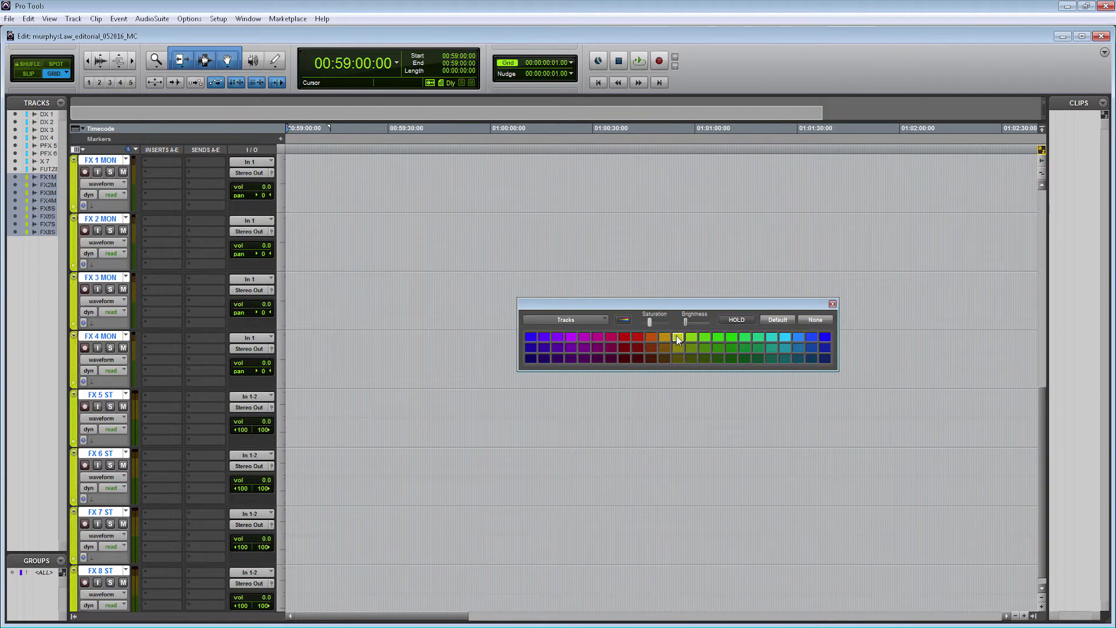
left_click(832, 304)
- Add six mono and two stereo audio tracks below the FX 8 ST track
scroll(185, 532, "down", 1)
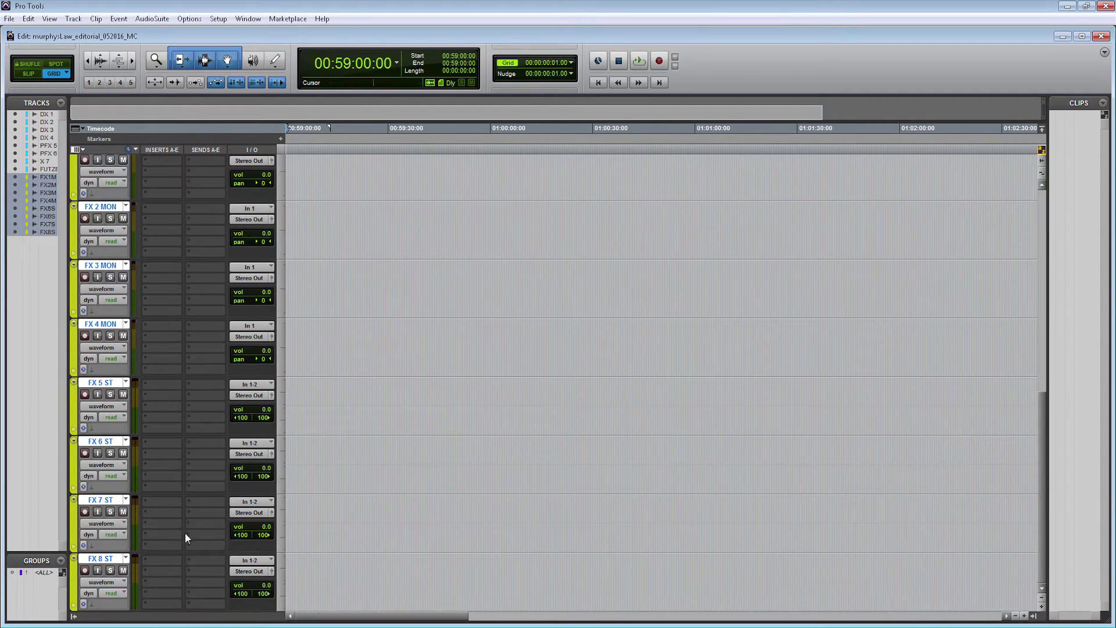
left_click(114, 560)
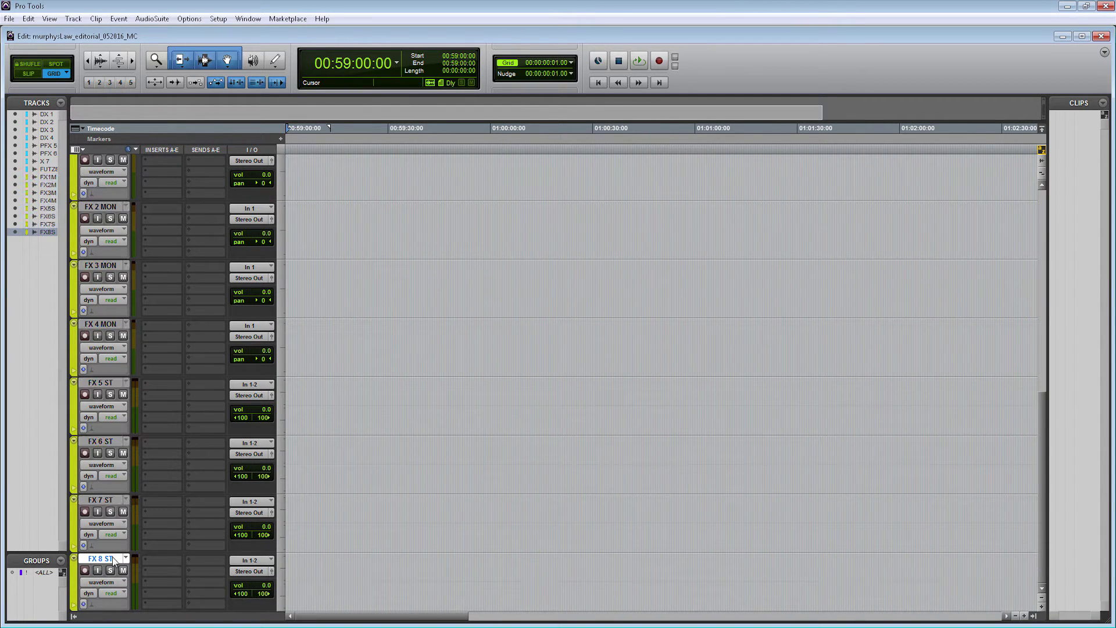
key("ctrl+shift+n")
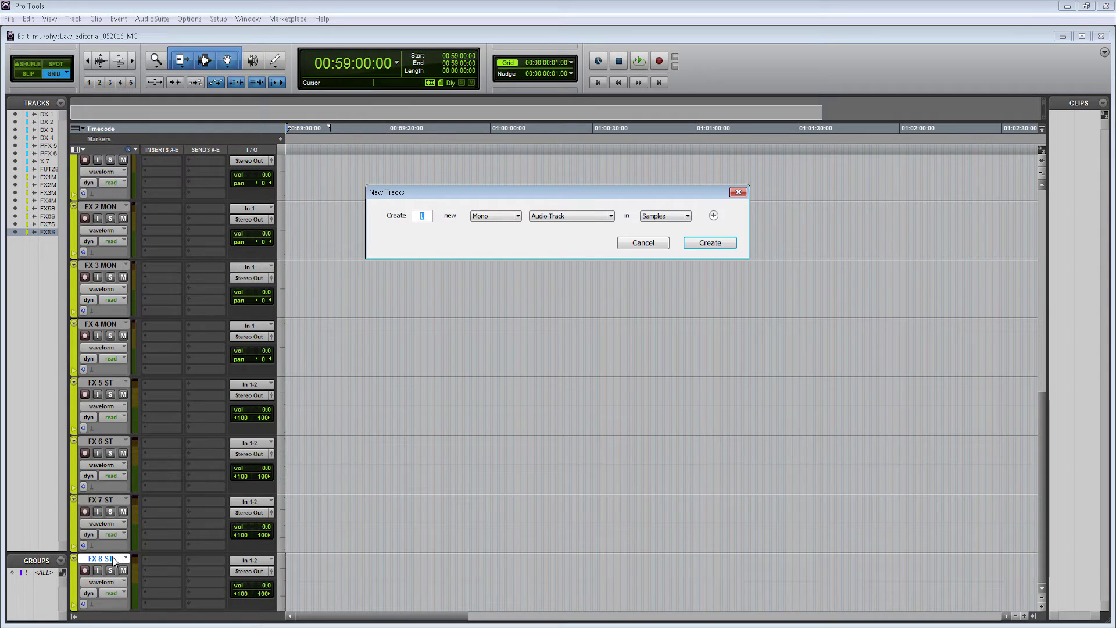
type("6")
key("BackSpace")
type("6")
left_click(714, 216)
type("2")
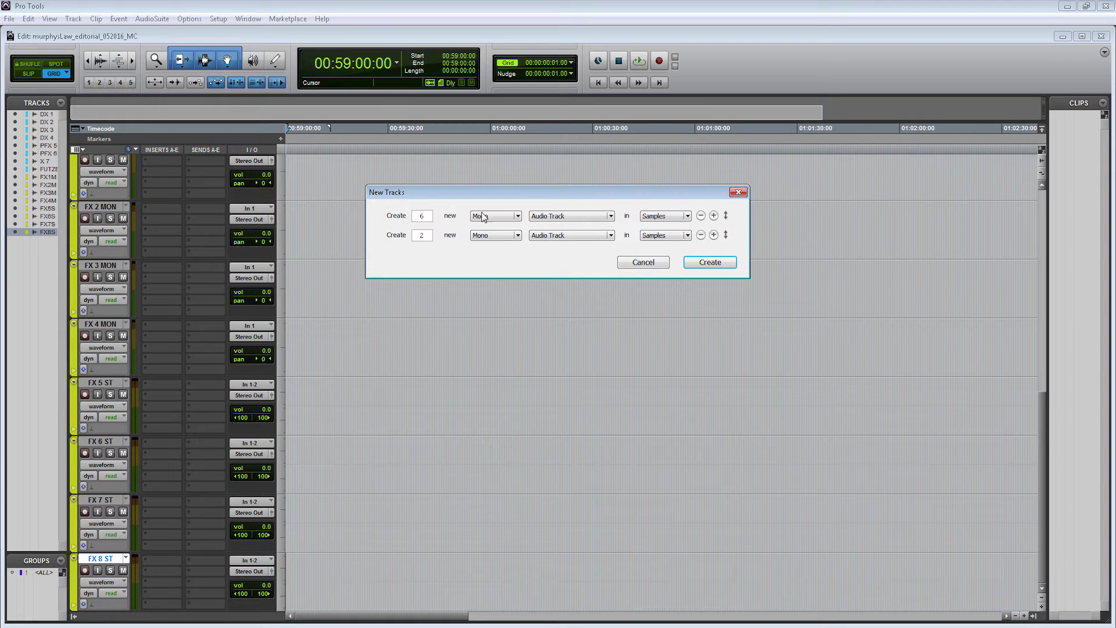
left_click(494, 235)
left_click(491, 251)
left_click(704, 263)
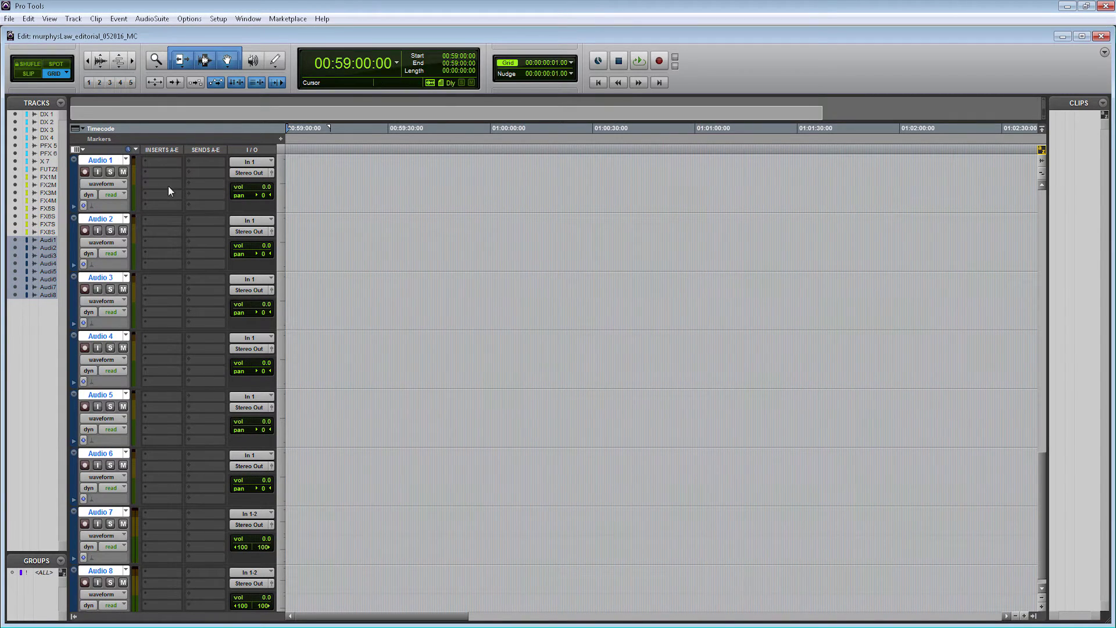
- Rename the first new mono track FOL 1 MON and copy its name for reuse
double_click(108, 161)
type("FOL 1 MON")
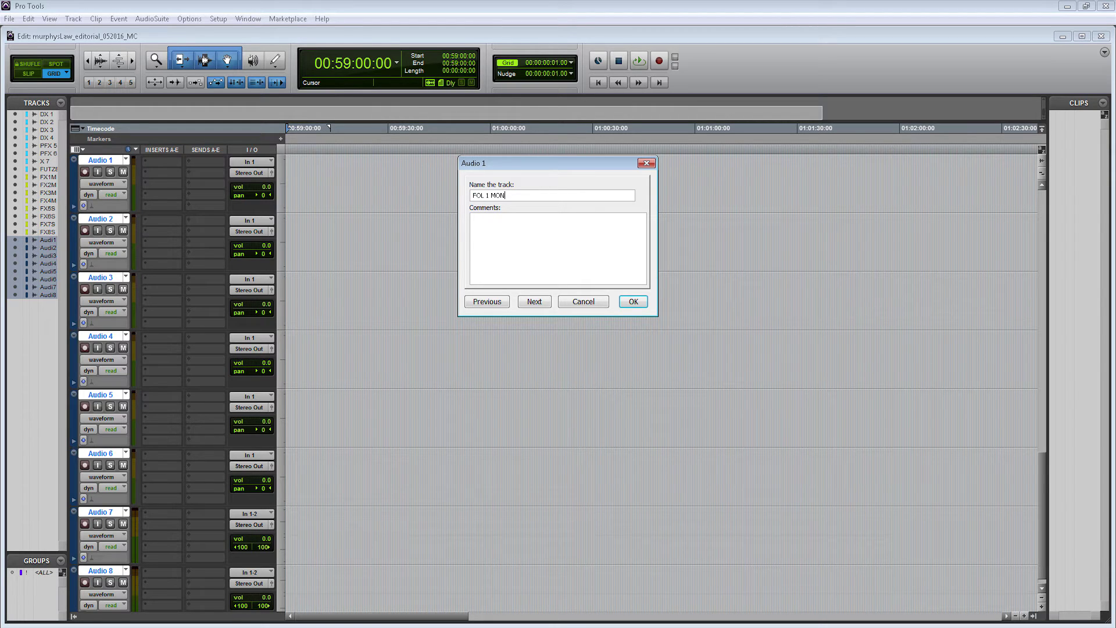
key("ctrl+a")
key("ctrl+c")
left_click(534, 301)
- Rename the second and third new mono tracks FOL 2 MON and FOL 3 MON using the copied name
key("ctrl+v")
key("BackSpace")
type("2")
left_click(544, 302)
key("ctrl+v")
key("BackSpace")
type("3")
left_click(544, 301)
- Rename the remaining three mono tracks FOL 4 MON, FOL 5 MON and FOL 6 MON using the copied name
key("ctrl+v")
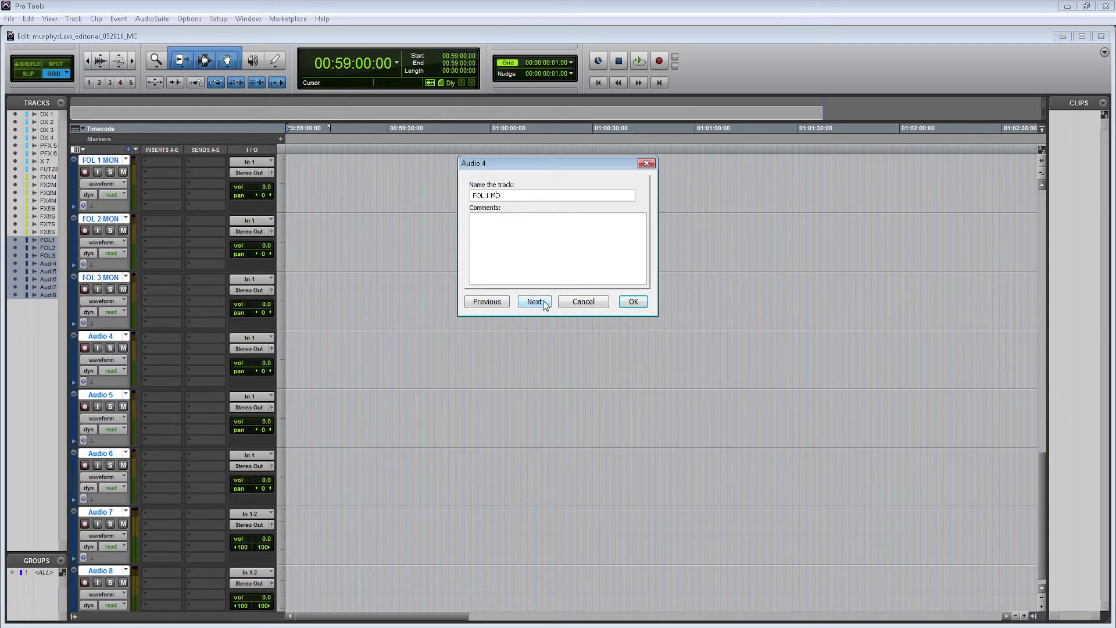
key("BackSpace")
type("4")
left_click(533, 302)
key("ctrl+v")
key("BackSpace")
type("5")
left_click(533, 302)
key("ctrl+v")
key("BackSpace")
type("6")
left_click(534, 302)
- Rename the first new stereo track FOL 7 ST, replacing the MON suffix of the copied name
key("ctrl+v")
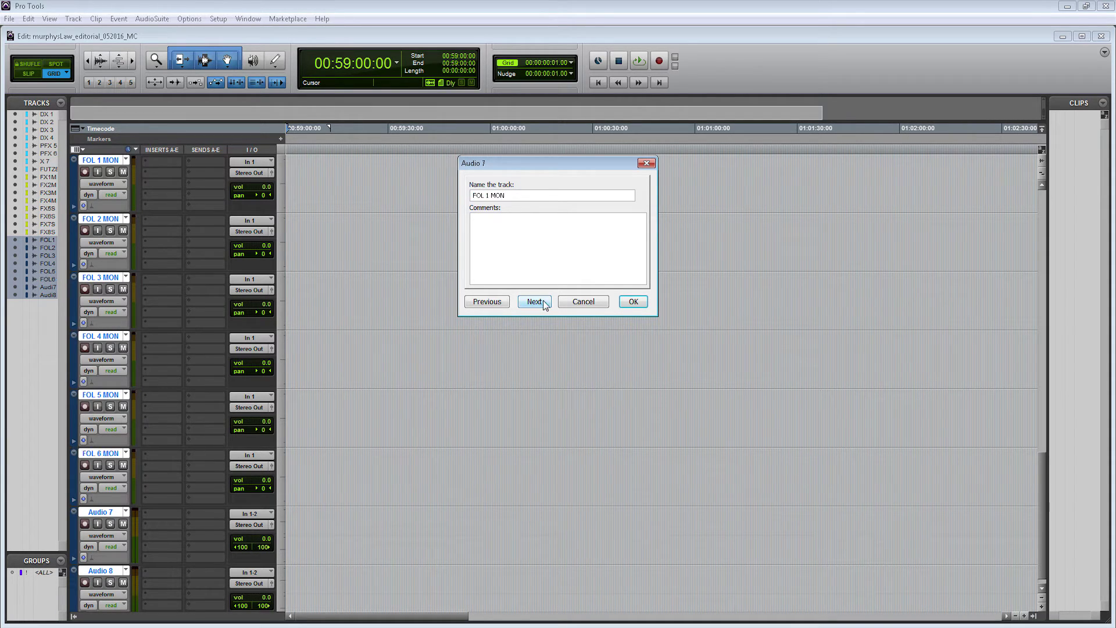
key("BackSpace")
type("7")
key("Delete")
key("Delete")
key("Delete")
key("Delete")
type("ST")
left_click(535, 301)
- Rename the last stereo track FOL 8 ST and close the track naming dialog
key("ctrl+v")
key("BackSpace")
key("BackSpace")
type("8 ST")
left_click(640, 301)
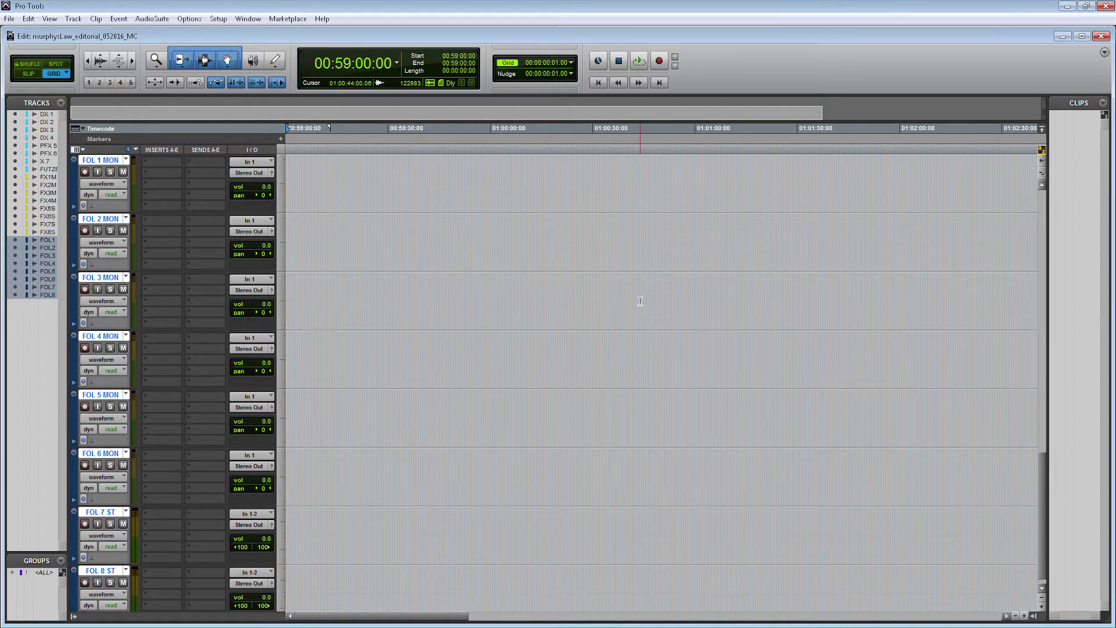
- Colour the eight selected FOL tracks orange
double_click(76, 304)
left_click(652, 337)
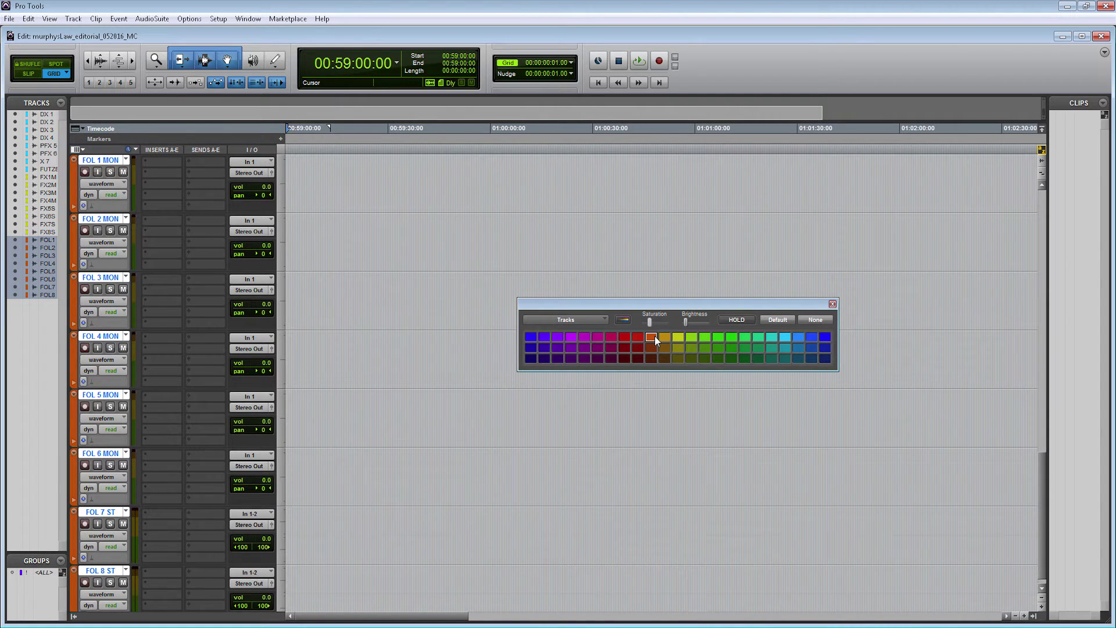
left_click(832, 304)
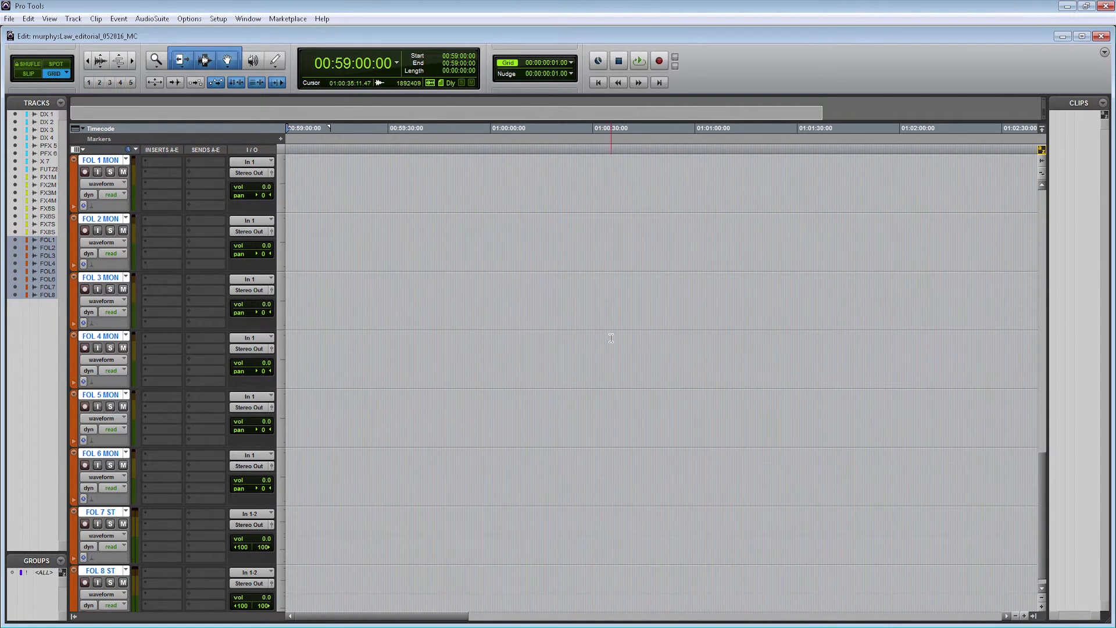
- Create two mono and six stereo audio tracks after the FOL 8 ST track
scroll(610, 339, "down", 1)
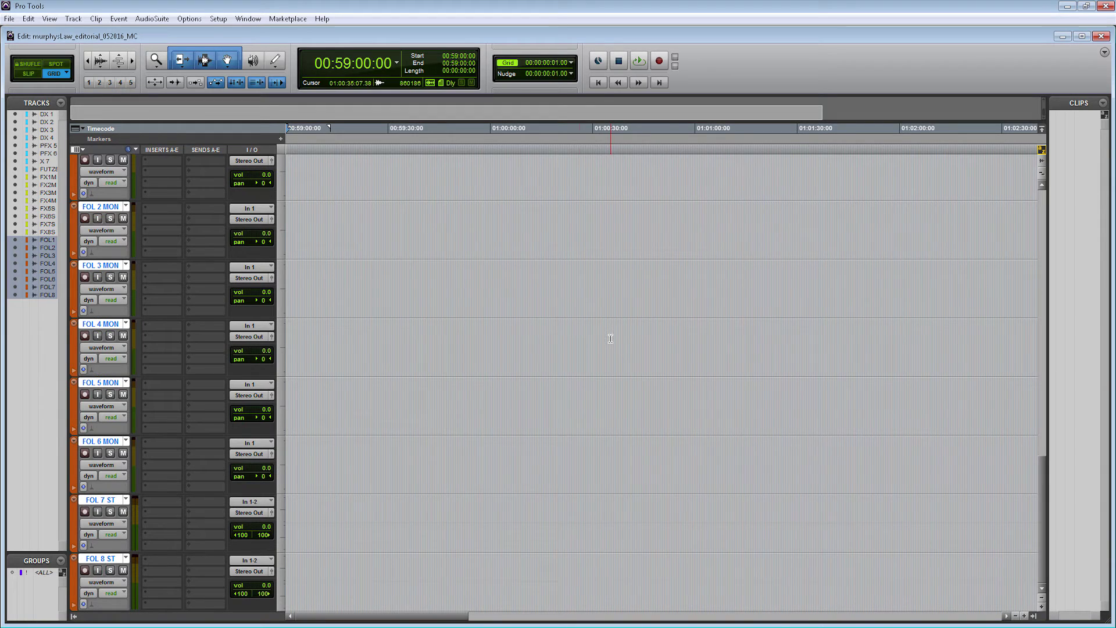
left_click(103, 559)
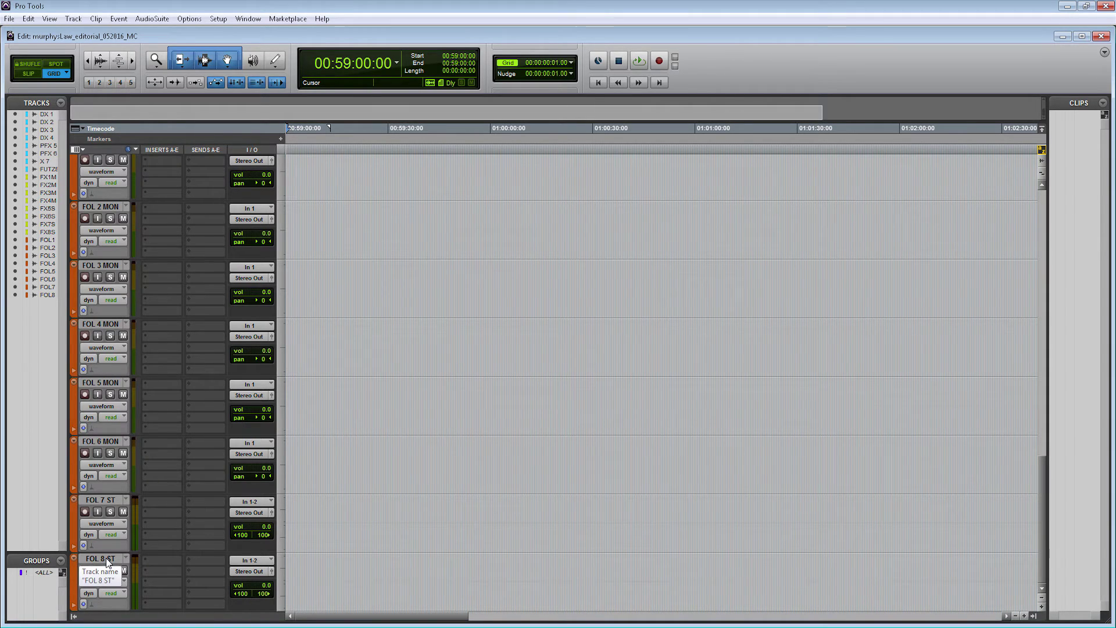
left_click(106, 557)
key("ctrl+shift+n")
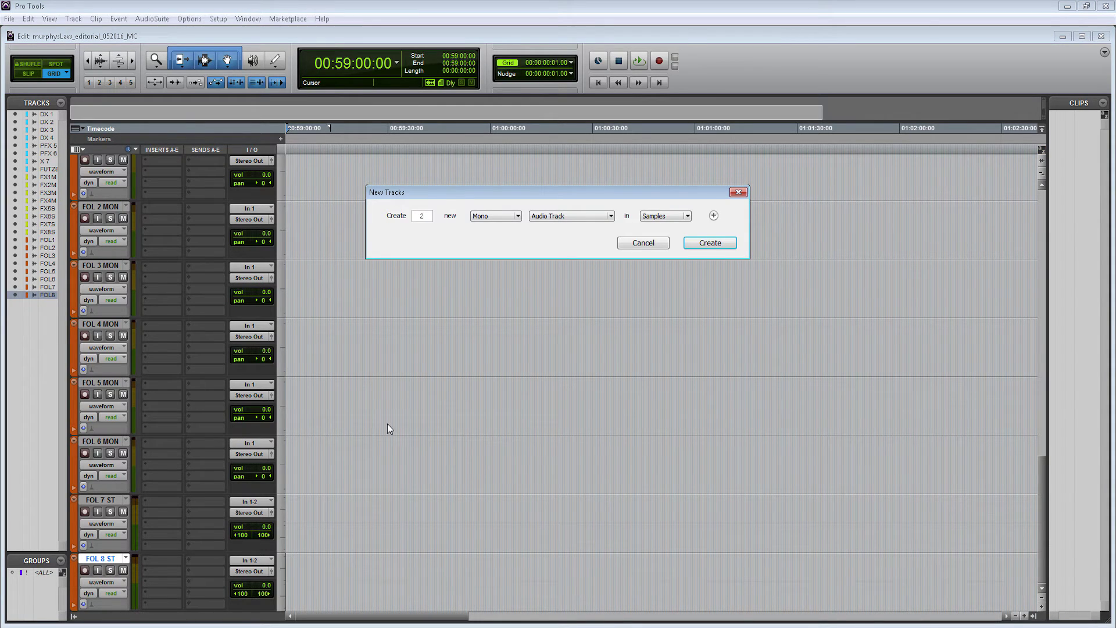
left_click(715, 219)
type("6")
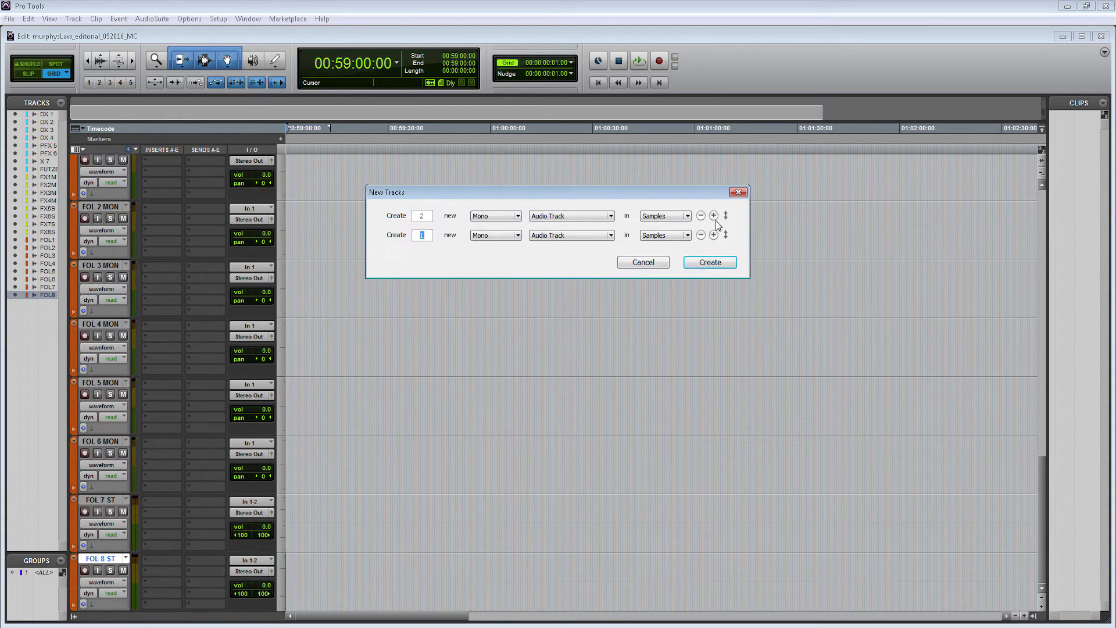
left_click(497, 233)
left_click(503, 250)
left_click(710, 263)
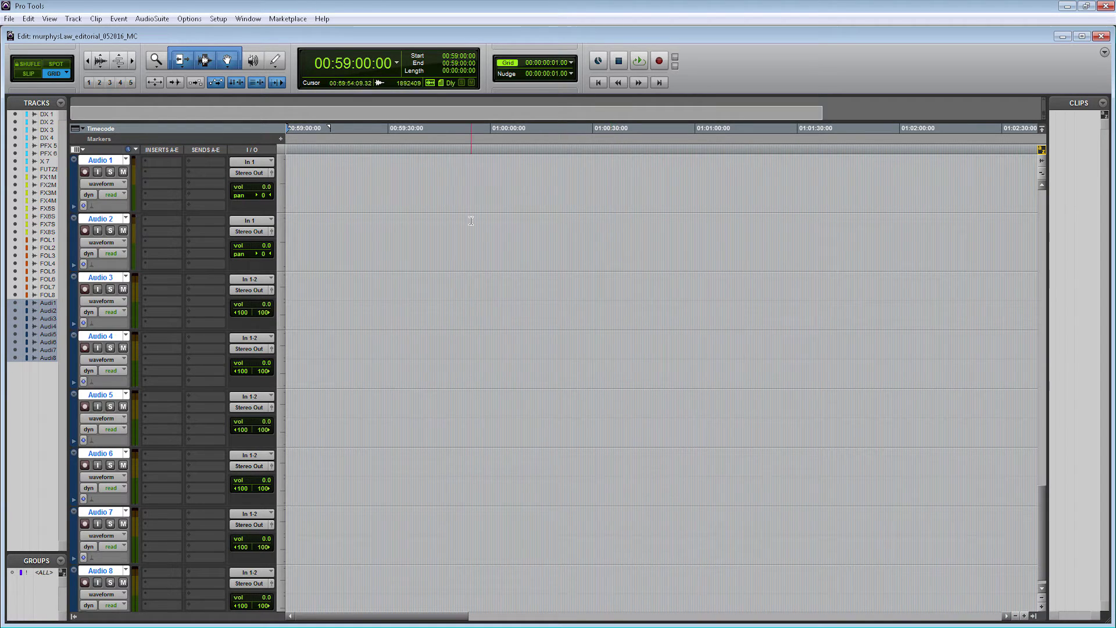
- Move the mono track Audio 2 down so it sits directly below Audio 5
left_click(105, 219)
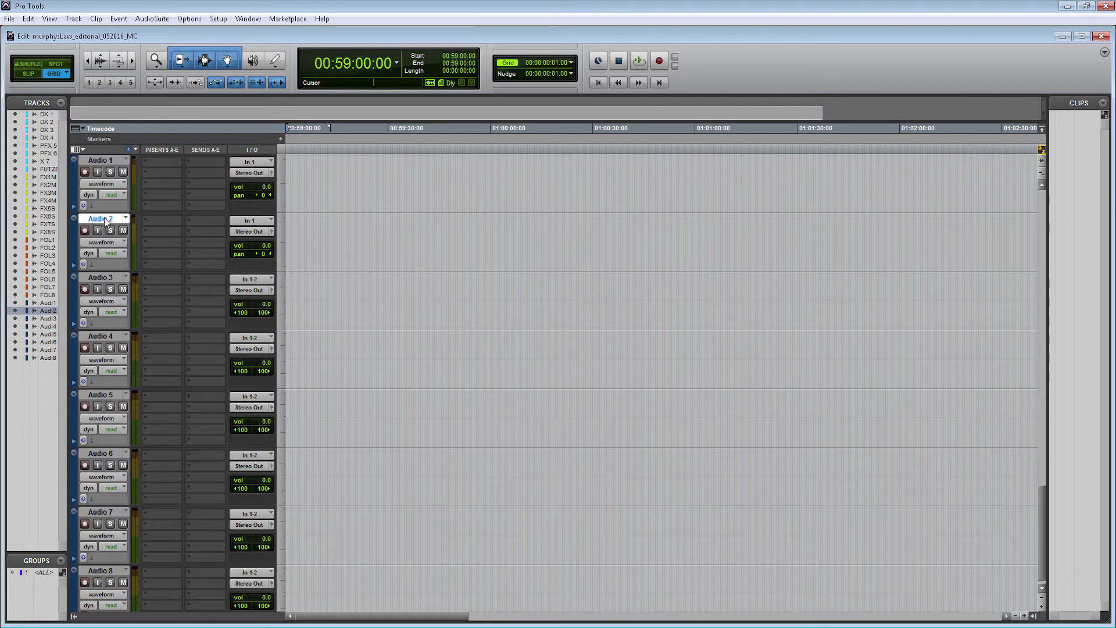
left_click_drag(105, 219, 107, 437)
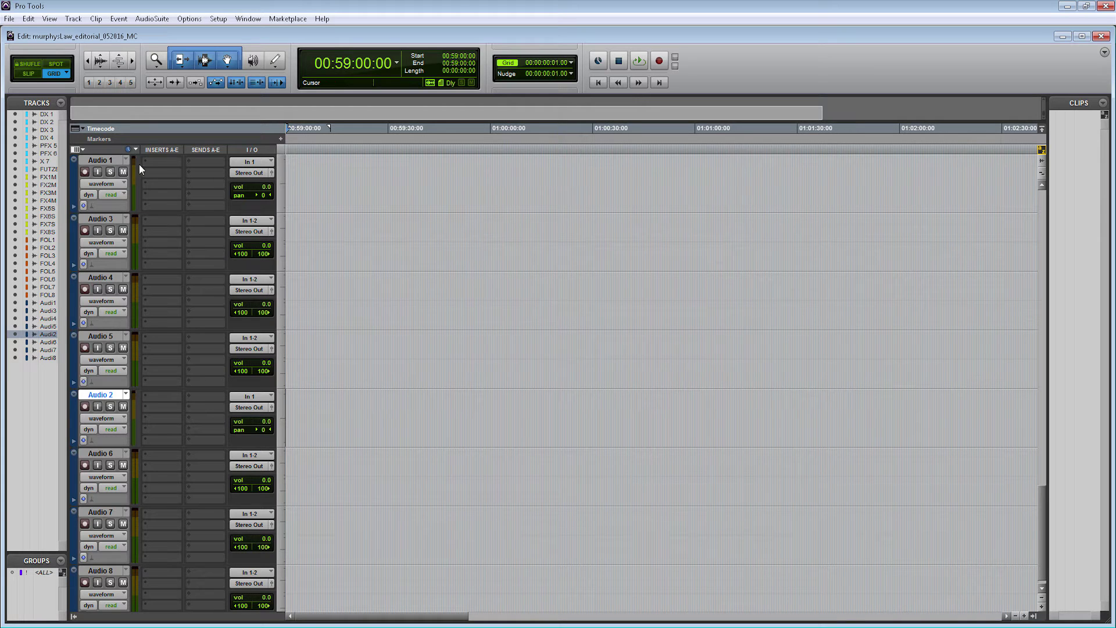
- Rename the mono track Audio 1 as BG A 1 MON and the stereo track below it as BG A 2 ST
double_click(100, 160)
type("BG A")
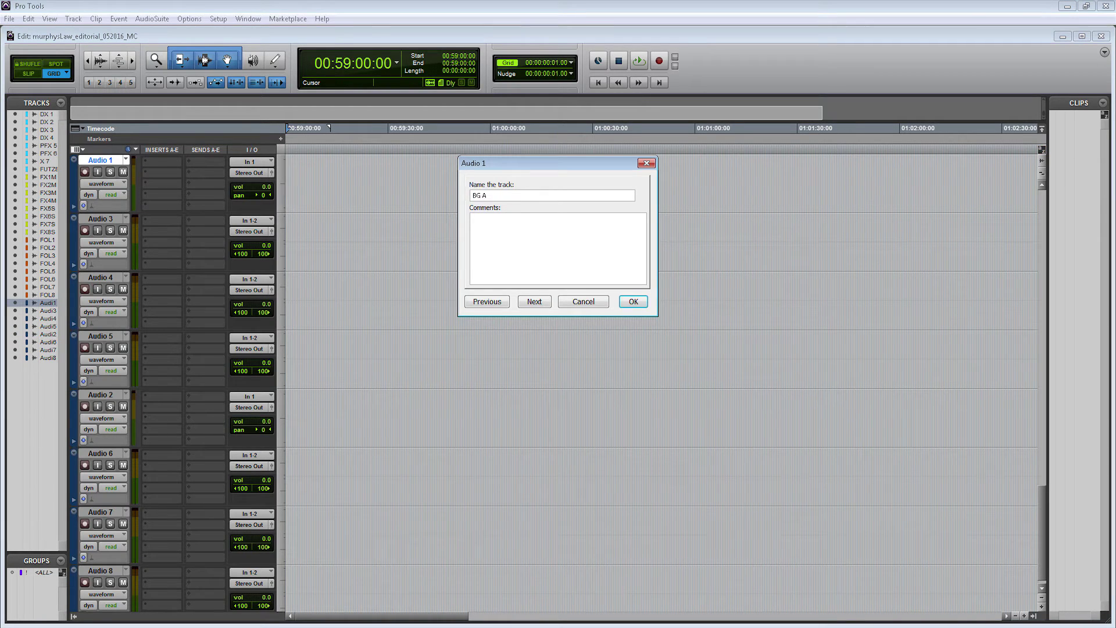
type(" 1 MON")
left_click(532, 306)
type("BG A 2 ST")
left_click(532, 302)
- Rename the following two stereo tracks BG A 3 ST and BG A 4 ST, reusing the copied name
key("ctrl+v")
left_click(492, 195)
key("BackSpace")
type("3")
left_click(531, 302)
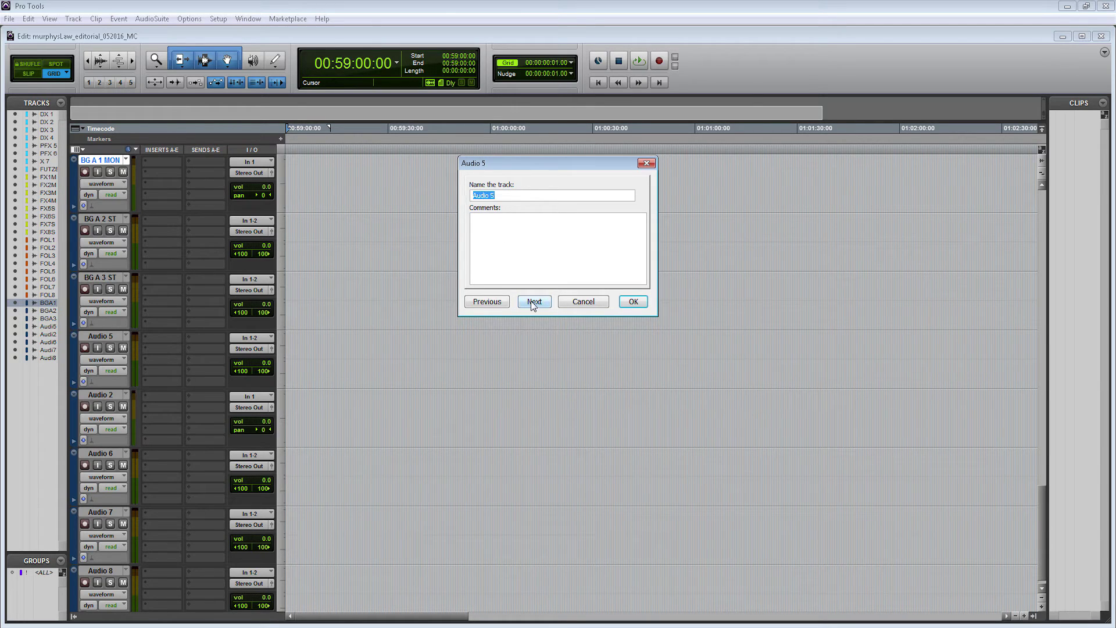
key("ctrl+v")
left_click(493, 196)
key("BackSpace")
type("4")
left_click(534, 302)
- Rename the moved mono track BG B 1 MON and copy that name for the remaining tracks
key("ctrl+v")
double_click(485, 195)
key("BackSpace")
type("B 1")
key("Delete")
key("Delete")
key("Delete")
type("MON")
key("Delete")
key("ctrl+a")
key("ctrl+c")
left_click(532, 307)
- Rename the stereo track Audio 6 as BG B 2 ST, replacing the MON suffix of the copied name
key("ctrl+v")
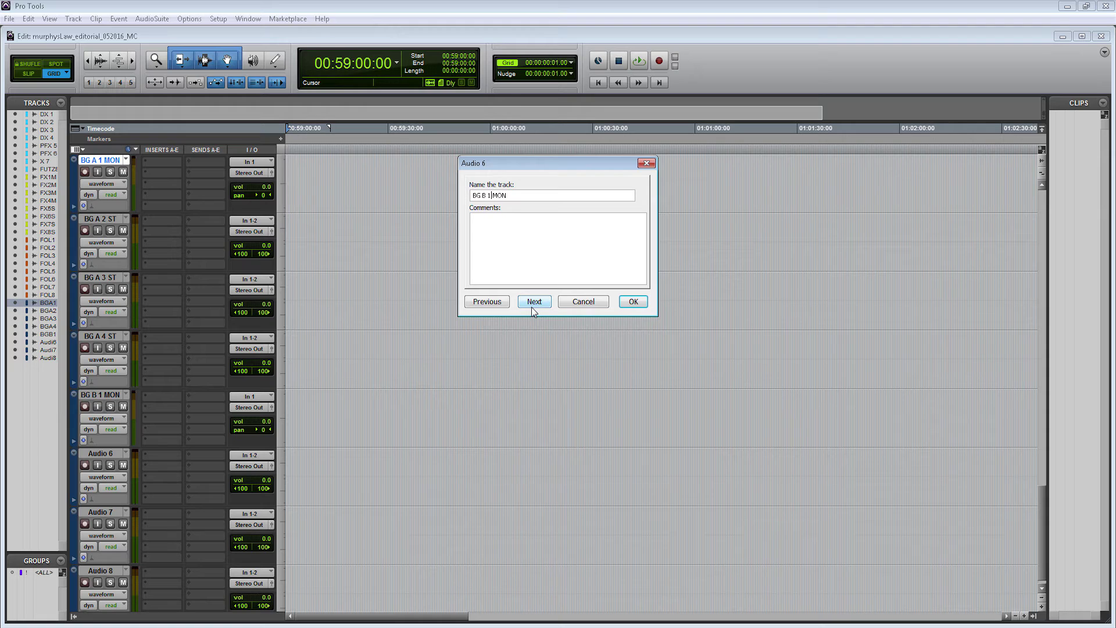
key("BackSpace")
key("BackSpace")
key("BackSpace")
key("BackSpace")
key("BackSpace")
type("2")
left_click(531, 301)
- Rename the last two stereo tracks BG B 3 ST and BG B 4 ST, and close the track naming dialog
key("ctrl+v")
left_click(493, 195)
key("BackSpace")
type("3")
left_click(534, 301)
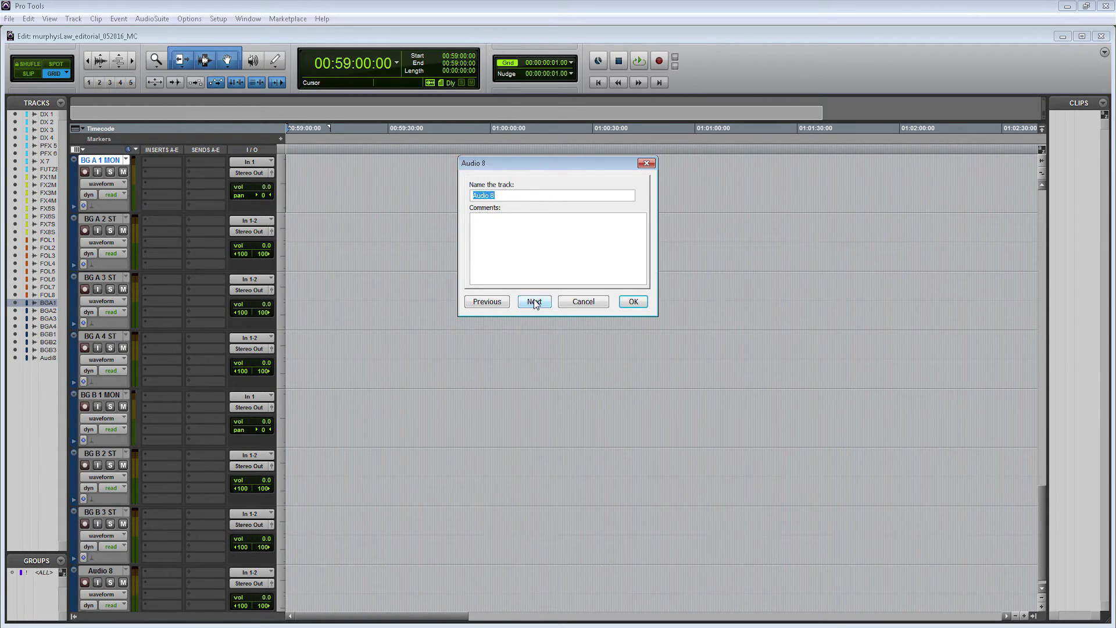
key("ctrl+v")
left_click(491, 196)
key("BackSpace")
type("4")
left_click(634, 302)
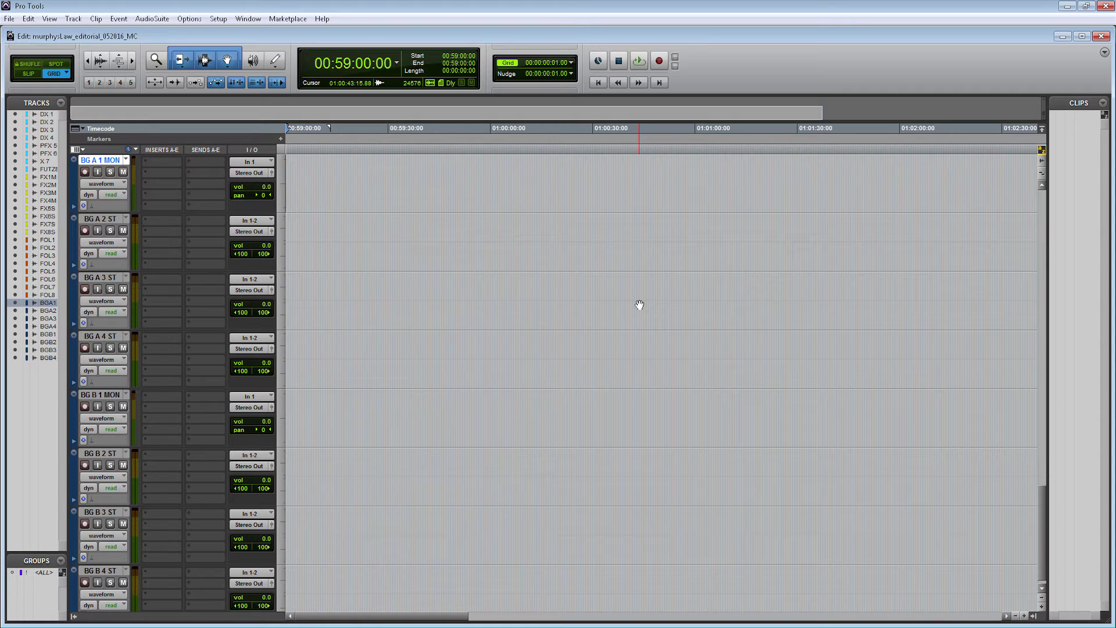
- Colour all eight BG tracks, from BG A 1 MON to BG B 4 ST, green
left_click(102, 571, "shift")
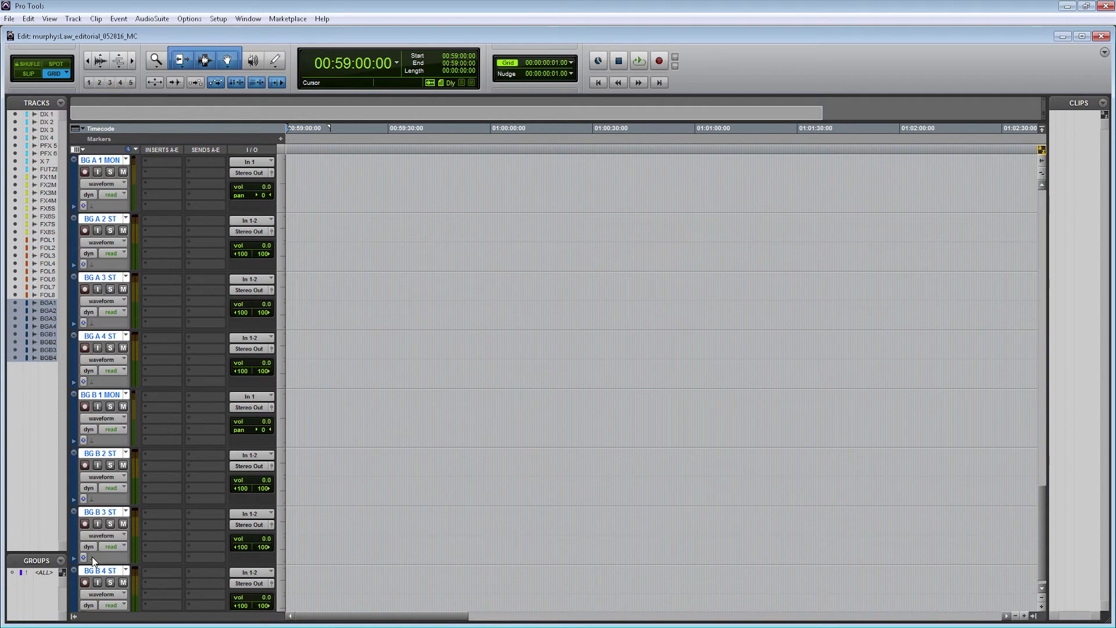
double_click(74, 483)
left_click(731, 349)
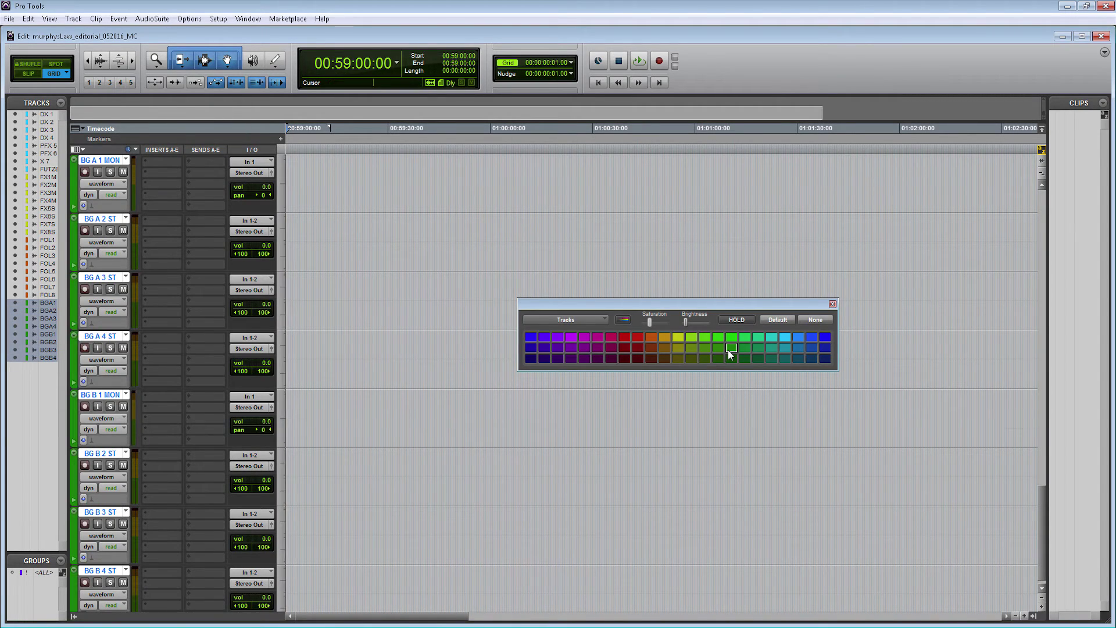
left_click(833, 305)
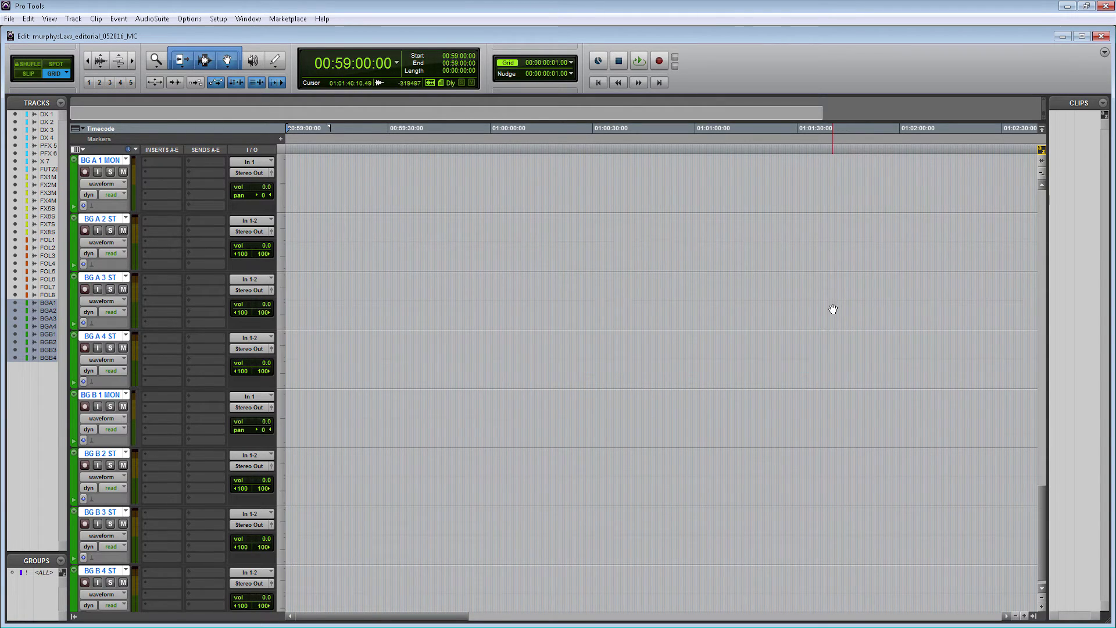
- Create eight stereo audio tracks after the BG B 4 ST track
scroll(107, 552, "down", 1)
left_click(105, 560)
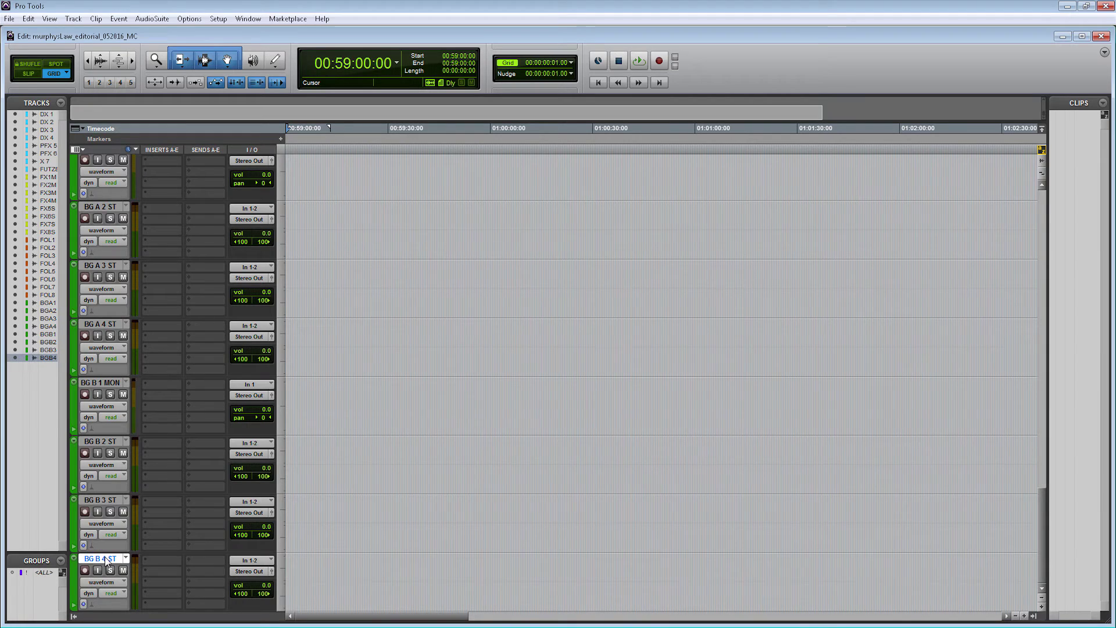
key("ctrl+shift+n")
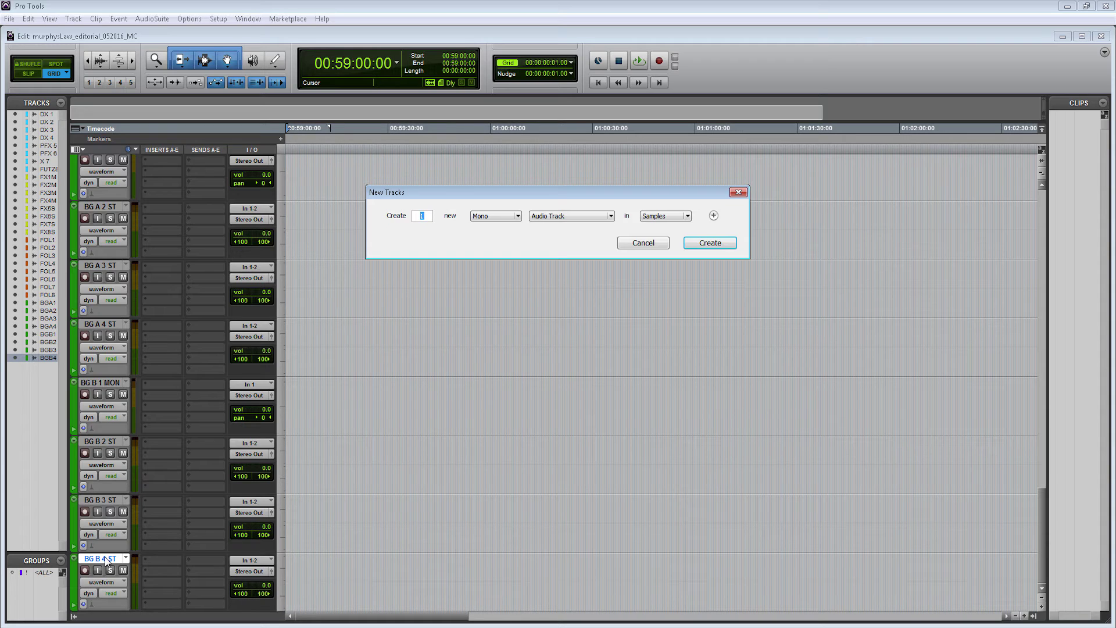
type("8")
left_click(499, 216)
left_click(496, 216)
left_click(729, 244)
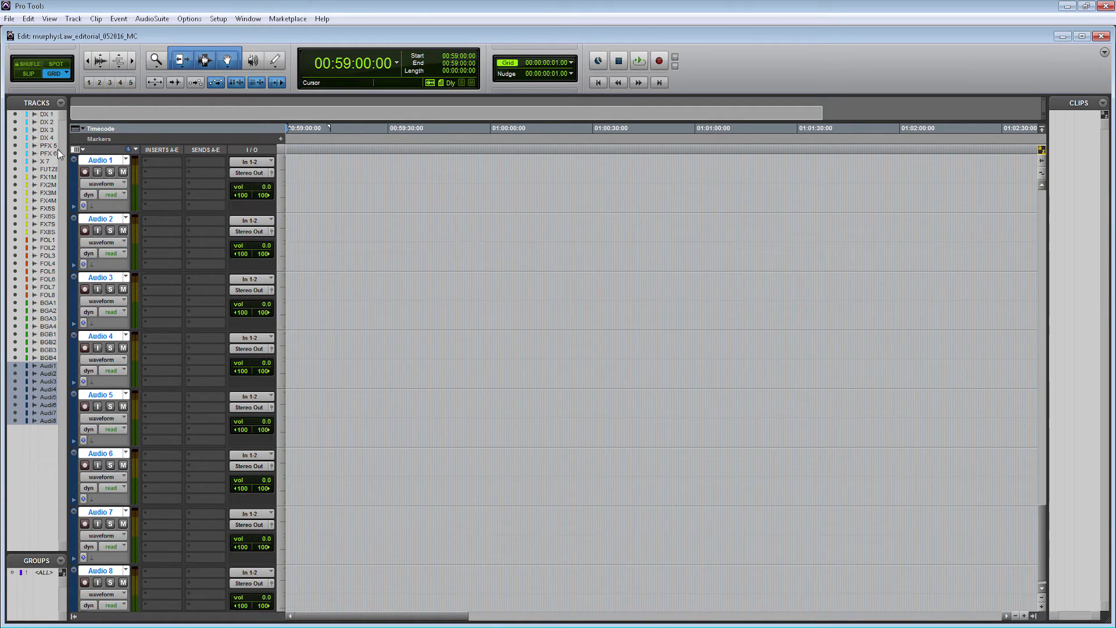
- Rename the first four new stereo tracks MX A 1, MX A 2, MX A 3 and MX A 4
double_click(96, 162)
type("MX A 1")
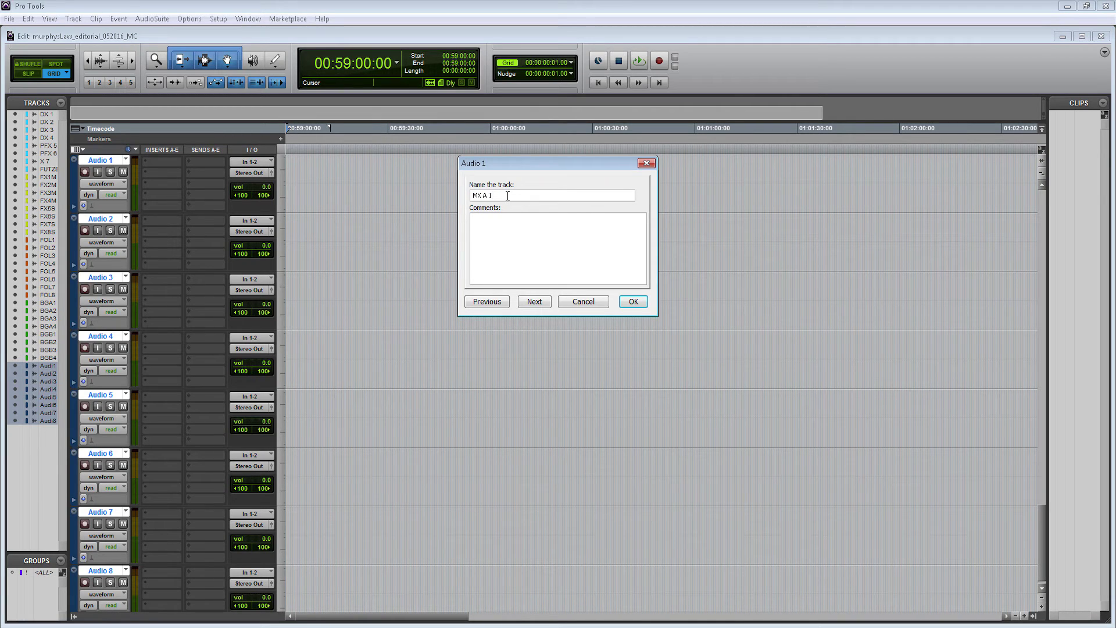
key("ctrl+a")
left_click(531, 302)
type("MX A 2")
left_click(529, 301)
type("3")
left_click(529, 300)
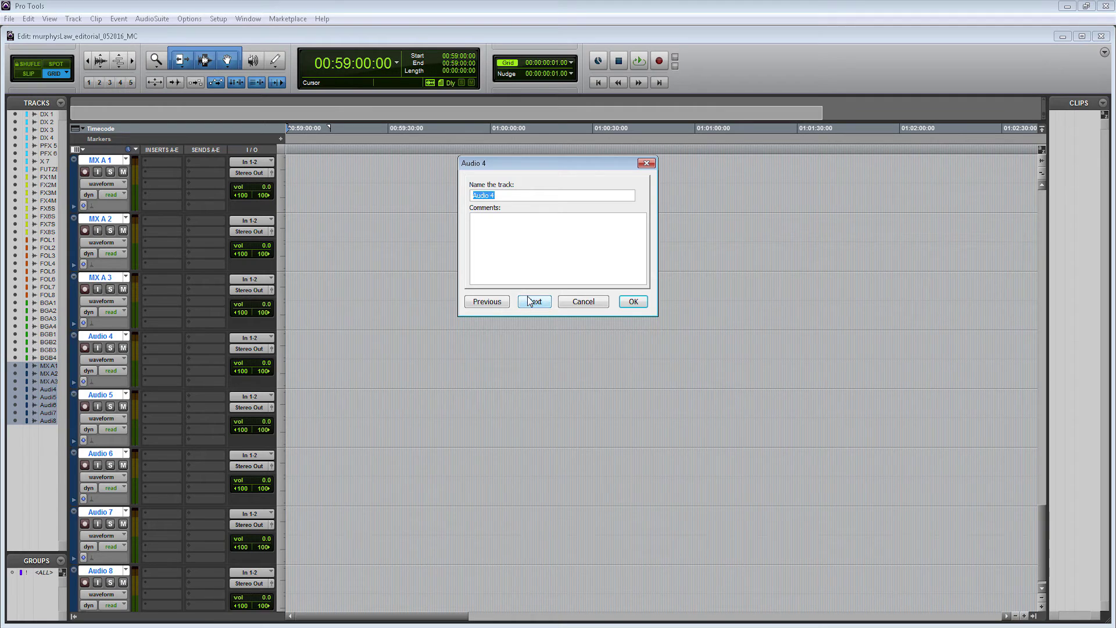
type("4")
left_click(532, 301)
- Rename the stereo tracks Audio 5 and Audio 6 as MX B 1 and MX B 2
key("ctrl+v")
double_click(487, 196)
type("B")
key("ctrl+a")
left_click(539, 298)
key("ctrl+v")
key("BackSpace")
type("2")
left_click(539, 298)
- Rename the last two stereo tracks MX B 3 and MX B 4, and close the track naming dialog
key("ctrl+v")
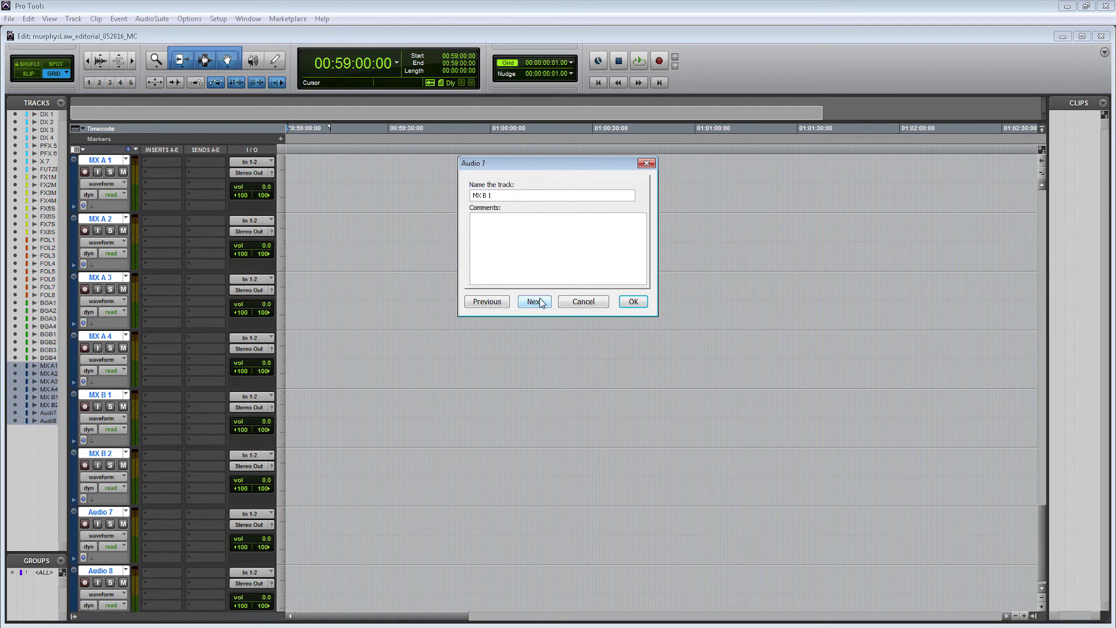
left_click(534, 301)
key("ctrl+v")
key("BackSpace")
type("4")
left_click(632, 302)
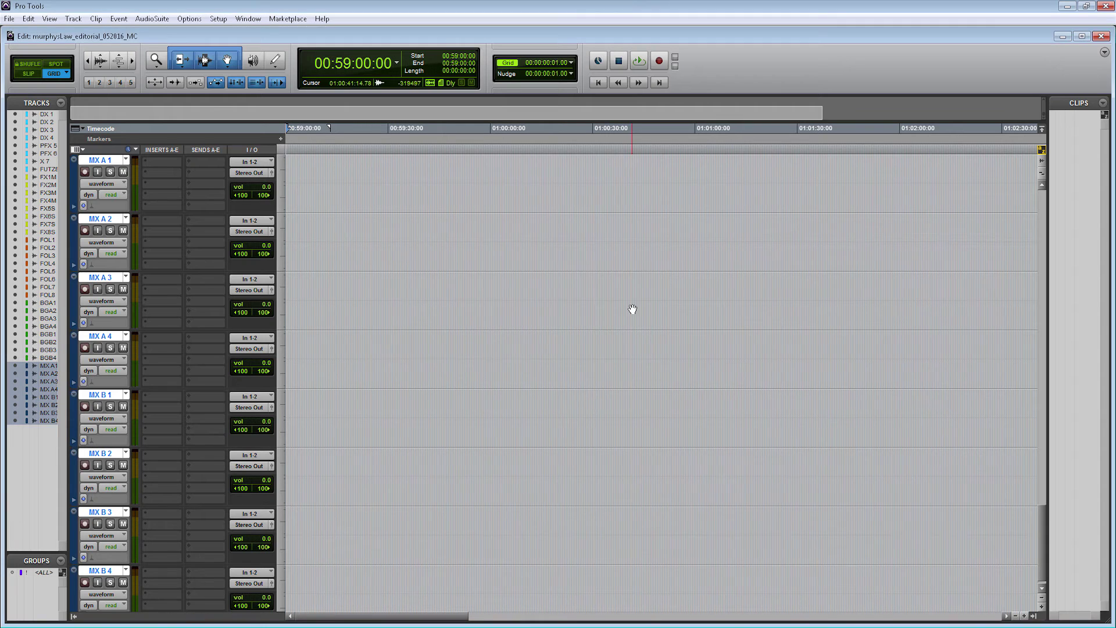
- Colour the eight selected MX tracks purple
double_click(74, 302)
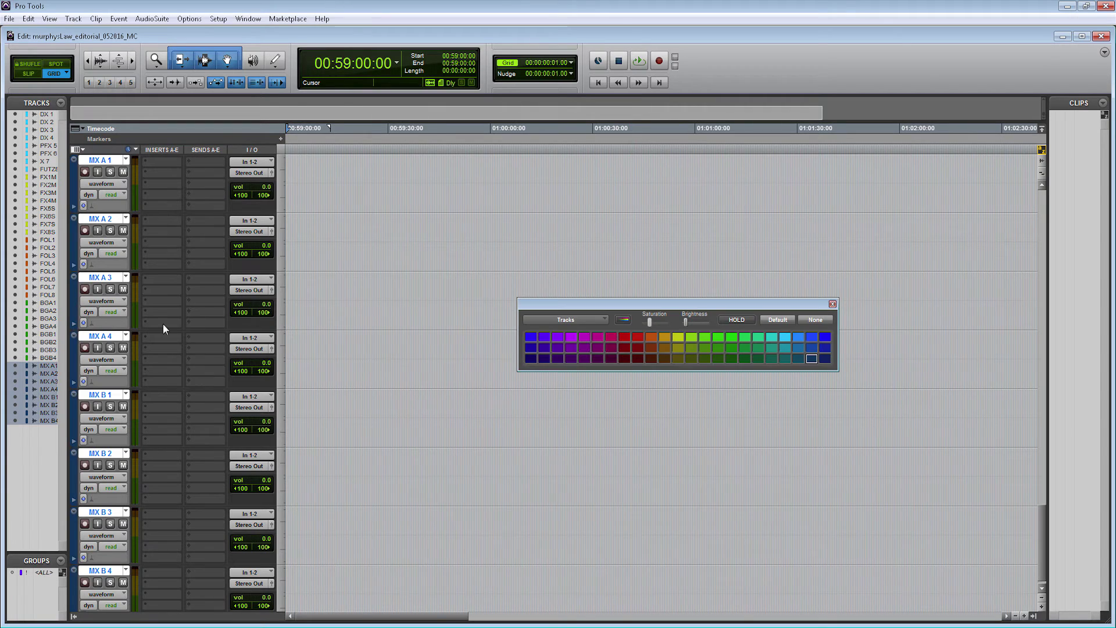
left_click(573, 337)
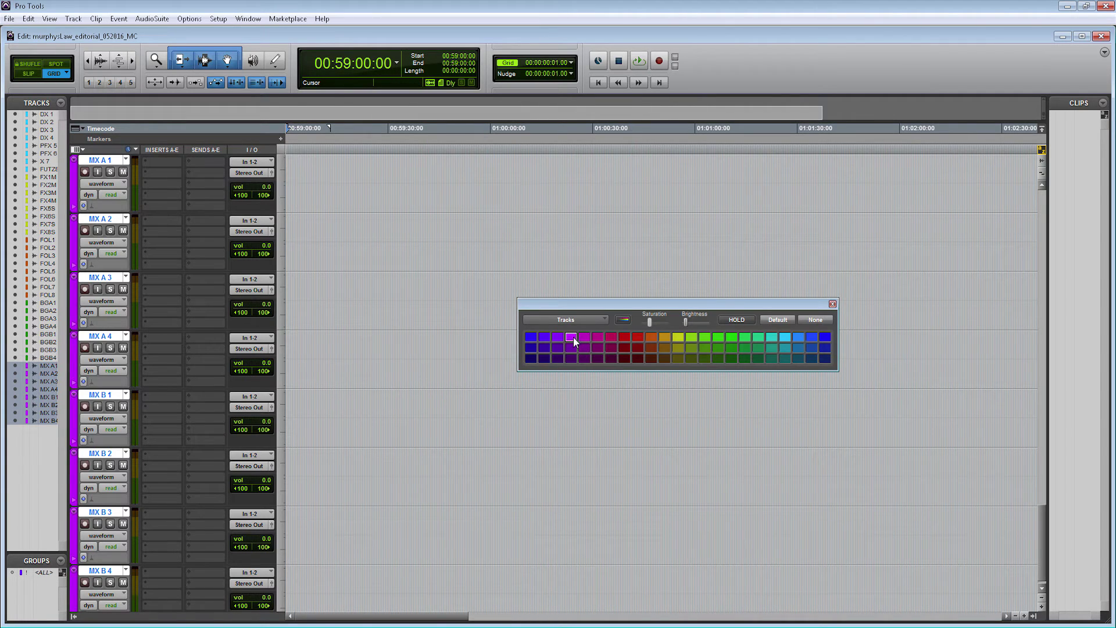
left_click(833, 304)
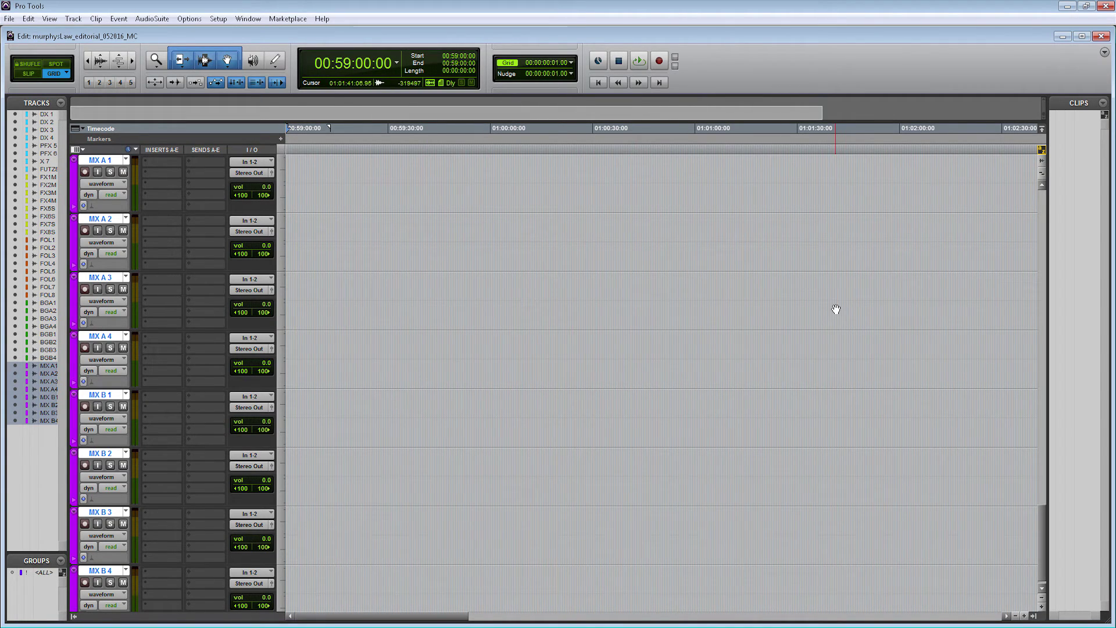
- Select a single frame on the DX 1 track, from 00:59:58:00 to 00:59:58:01
scroll(836, 309, "up", 10)
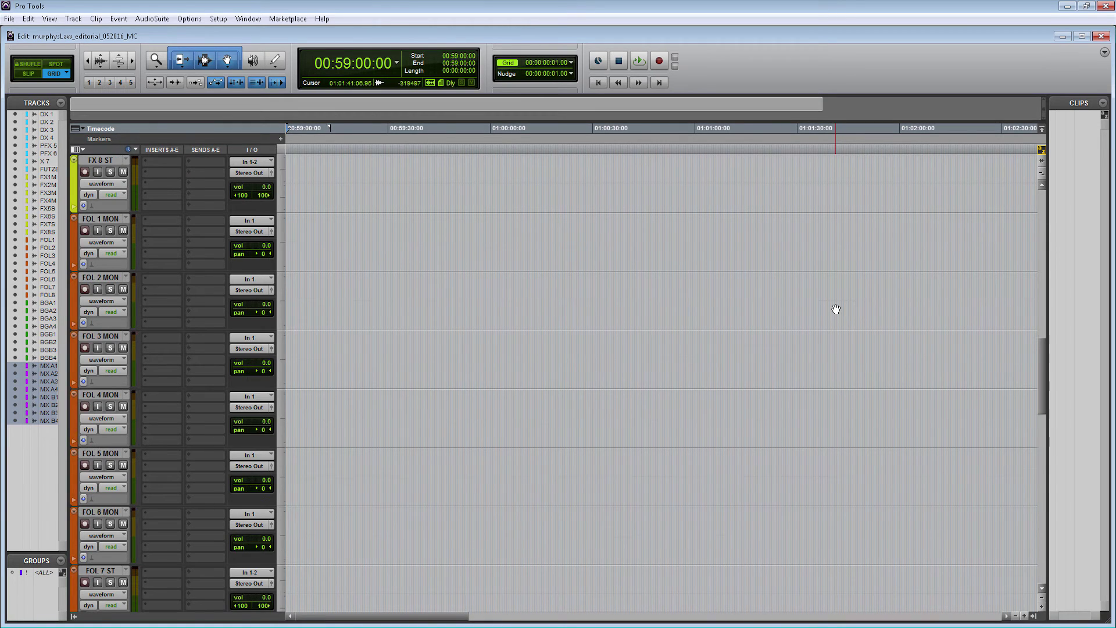
scroll(836, 309, "up", 10)
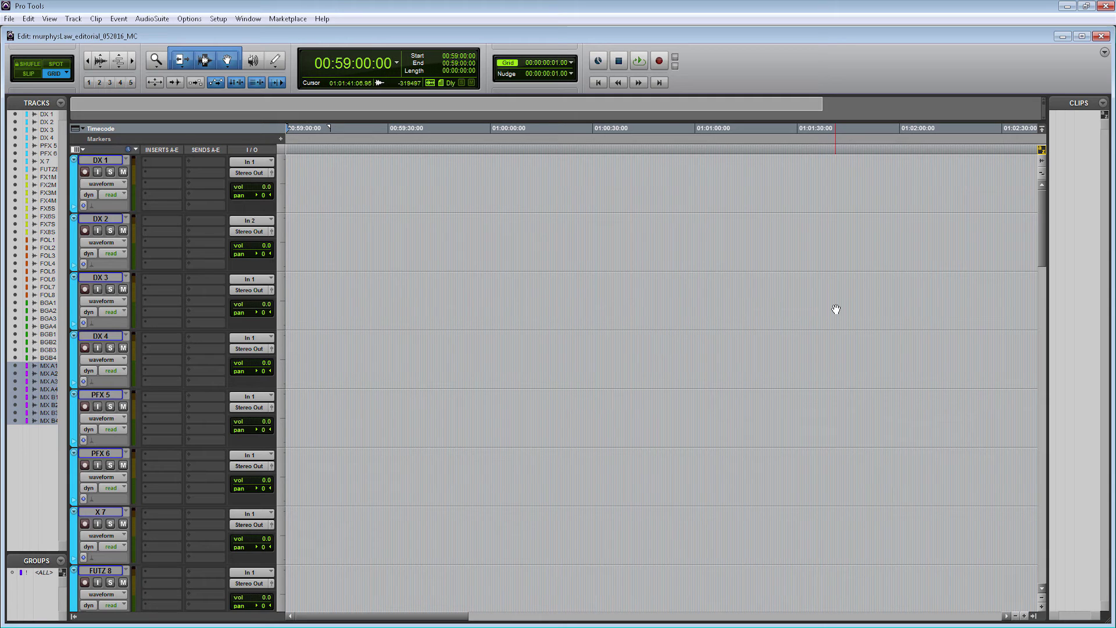
left_click(488, 168)
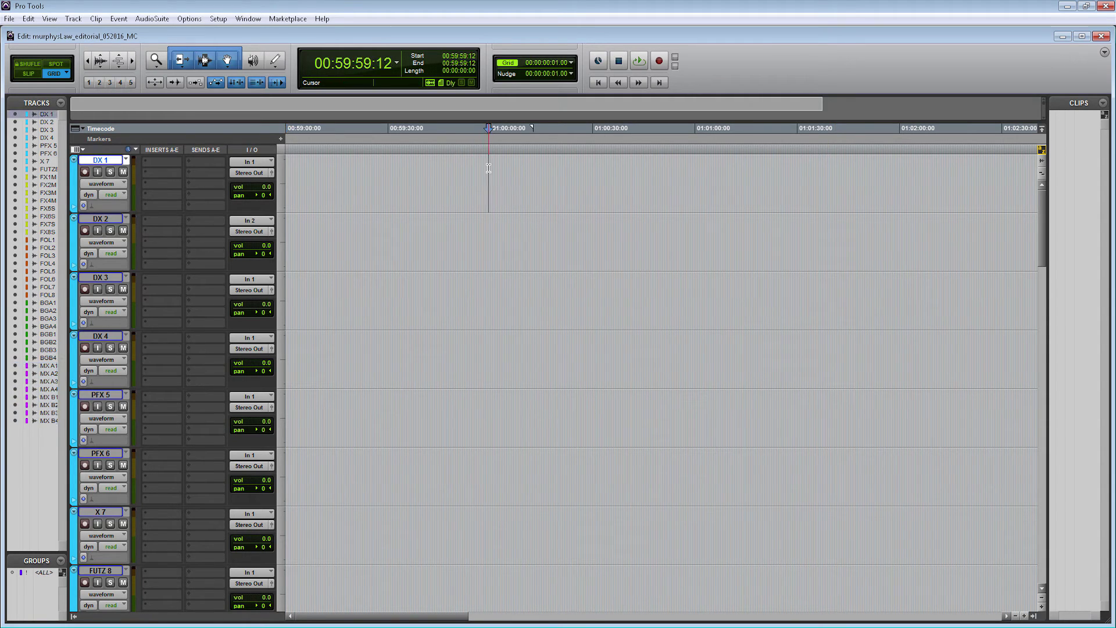
scroll(488, 168, "up", 5)
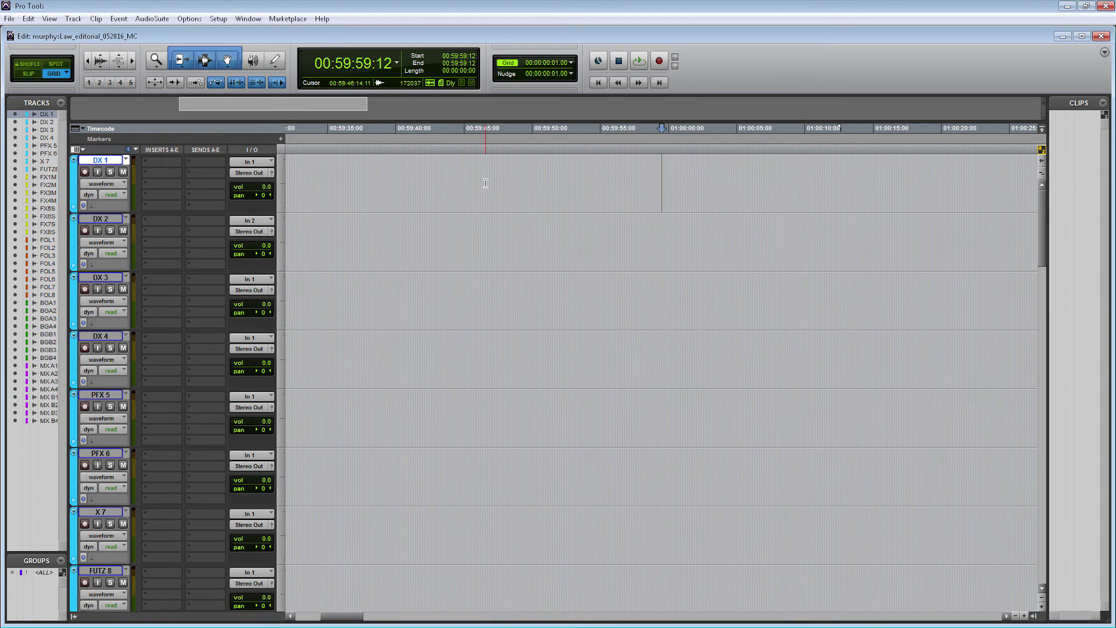
key("t")
left_click(582, 174)
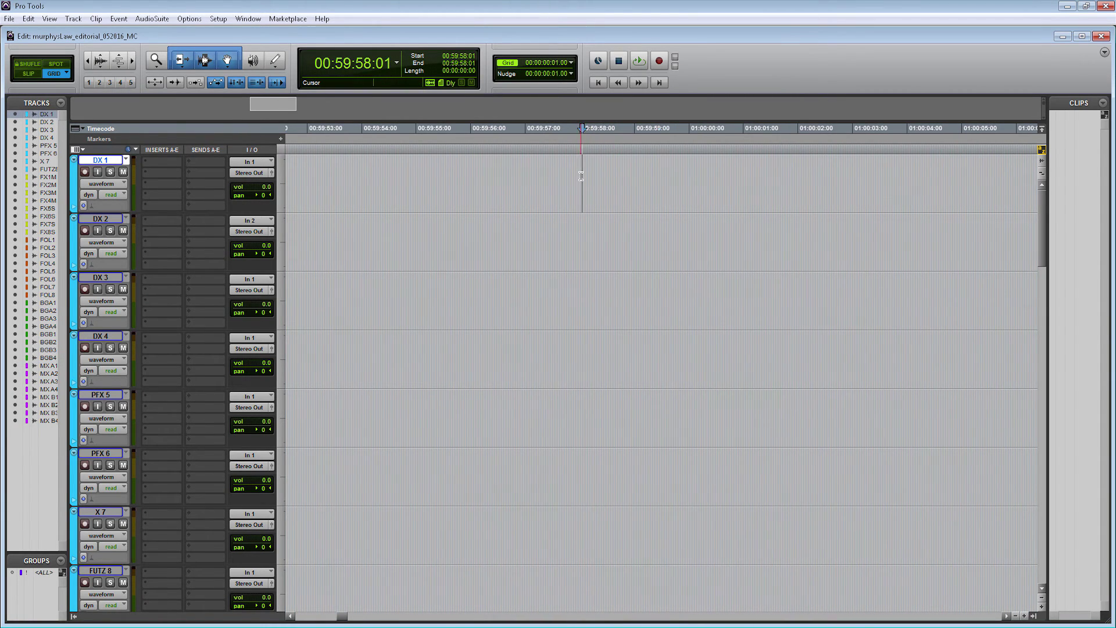
key("t")
key("t")
key("t")
key("t")
left_click(626, 176)
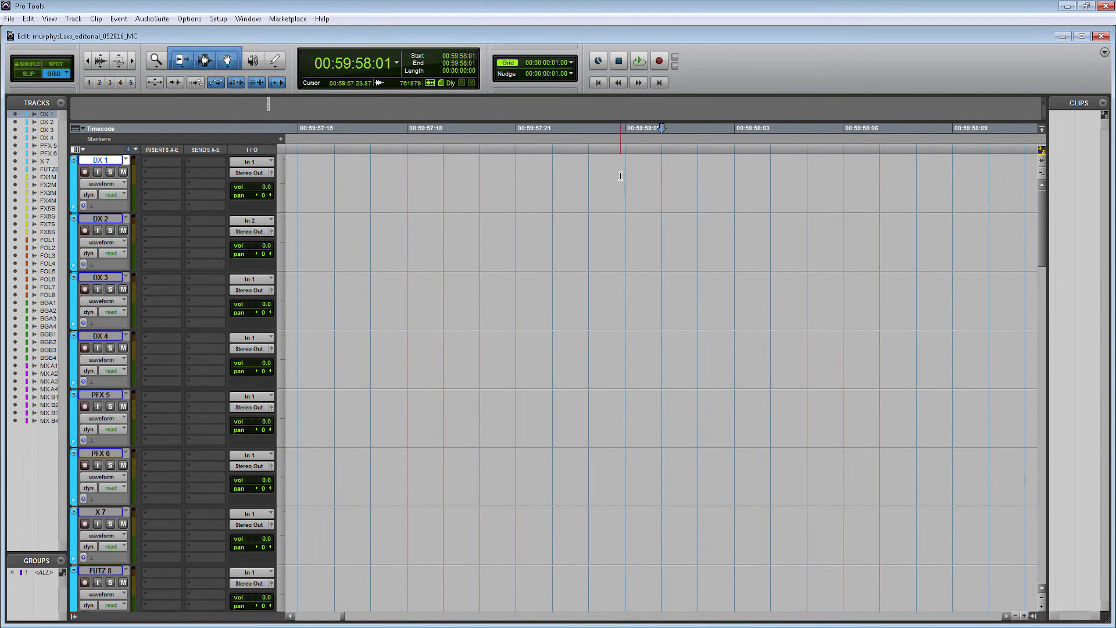
left_click_drag(627, 176, 666, 174)
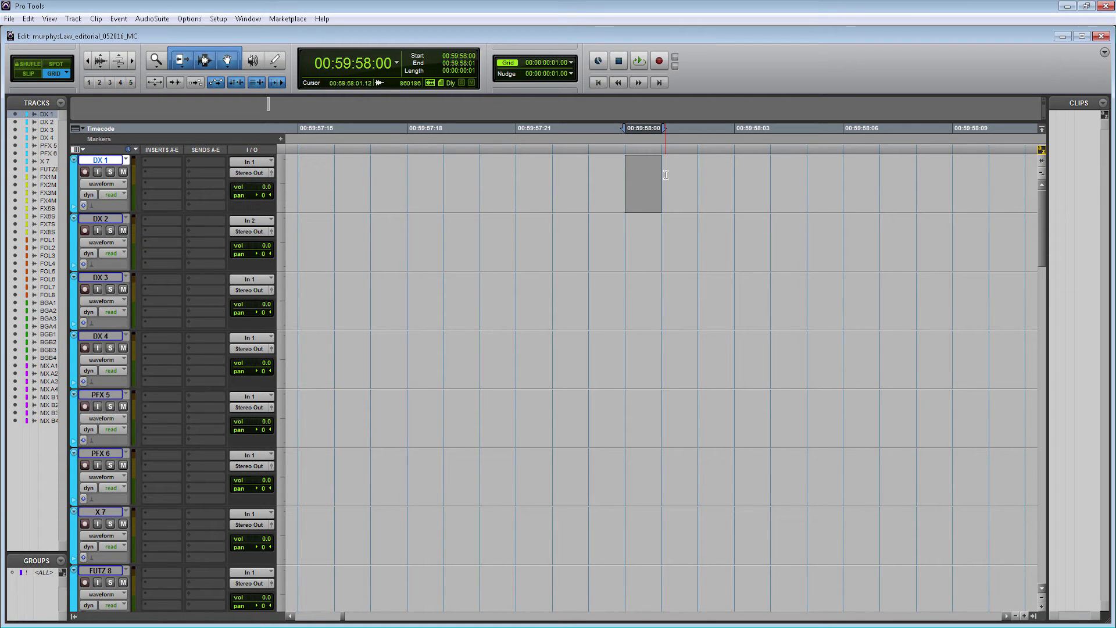
- Render a 1000 Hz sine tone at -20.0 dB into the selected DX 1 frame with the AudioSuite Signal Generator
left_click(152, 19)
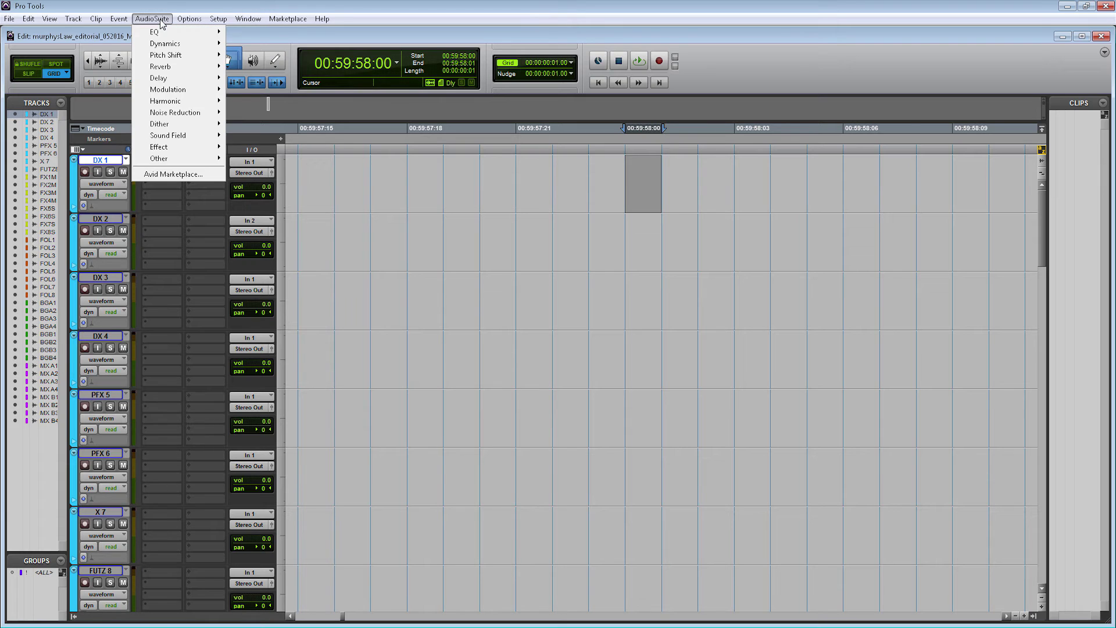
mouse_move(180, 157)
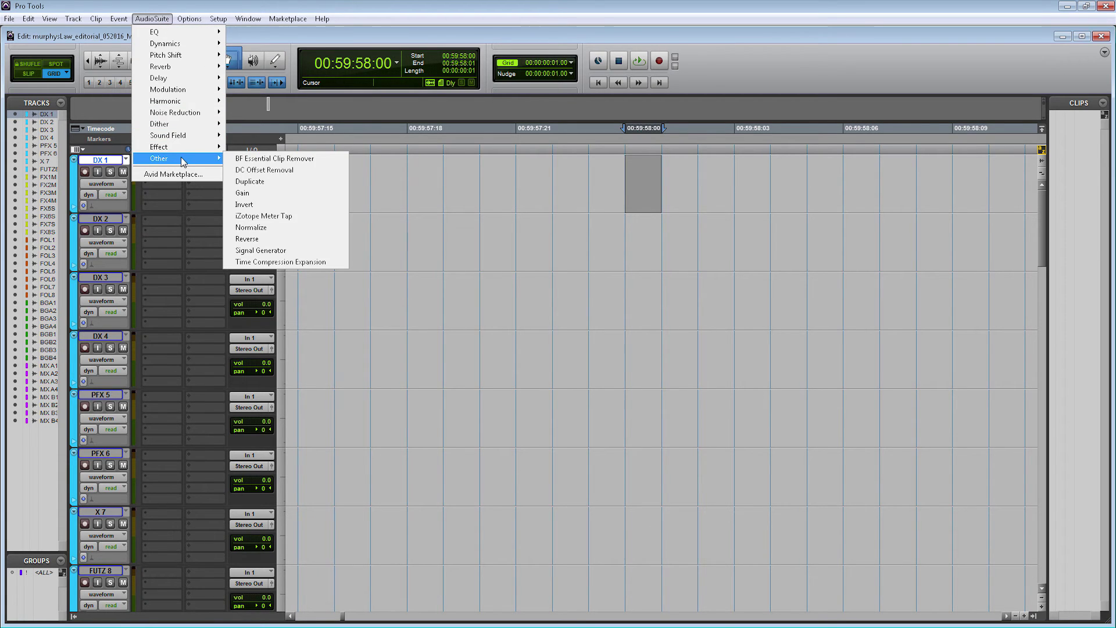
left_click(285, 250)
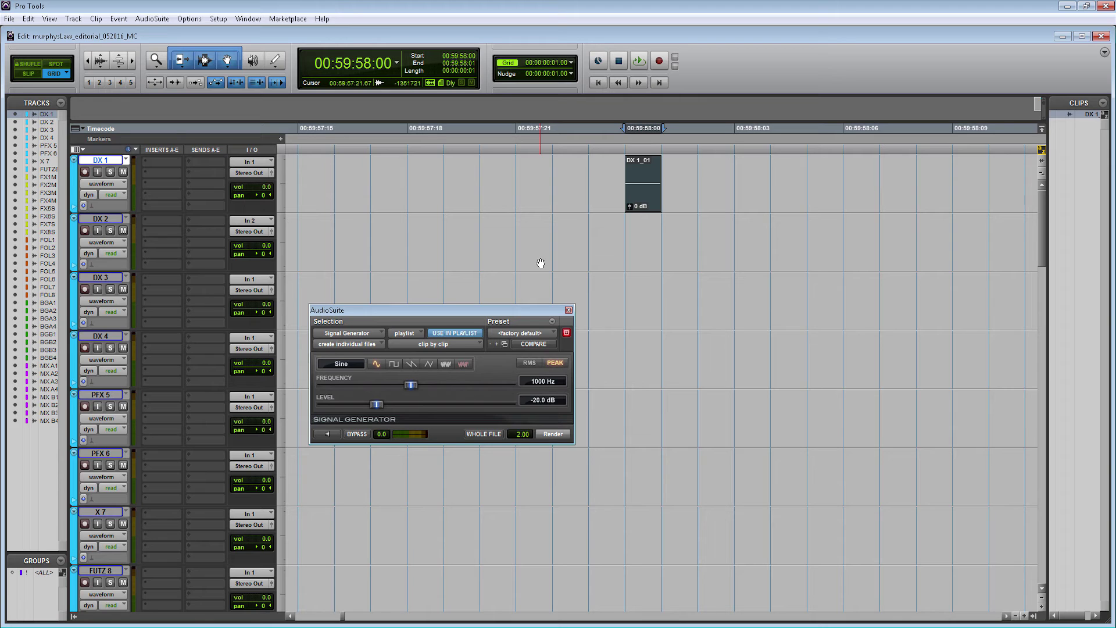
- Render the generated tone into the DX 1 frame and rename the resulting clip 2 POP
left_click(552, 434)
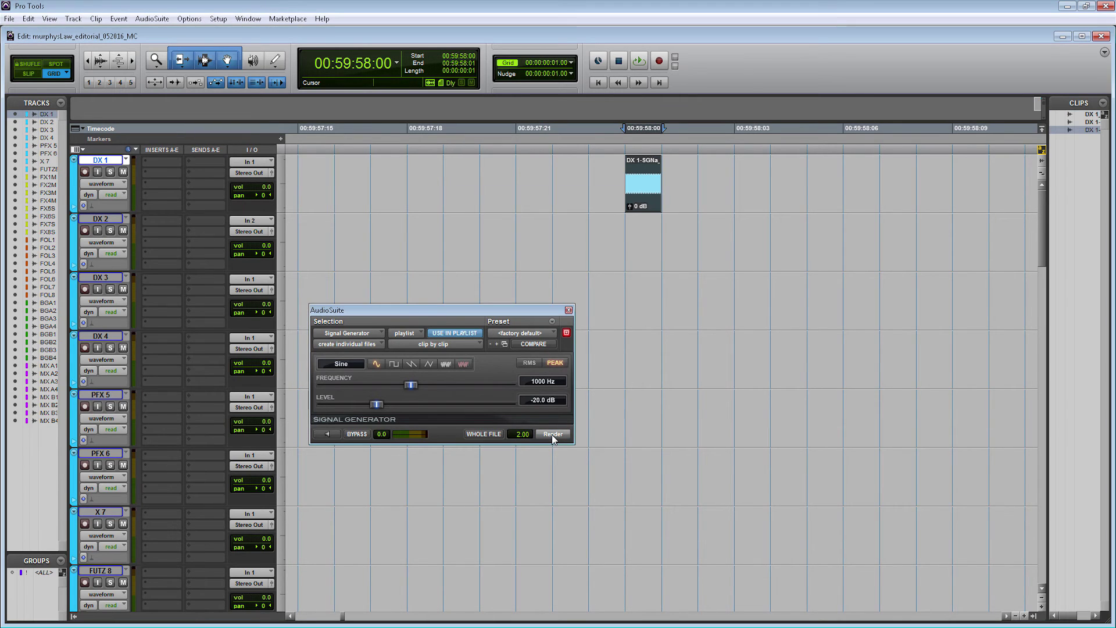
left_click(569, 310)
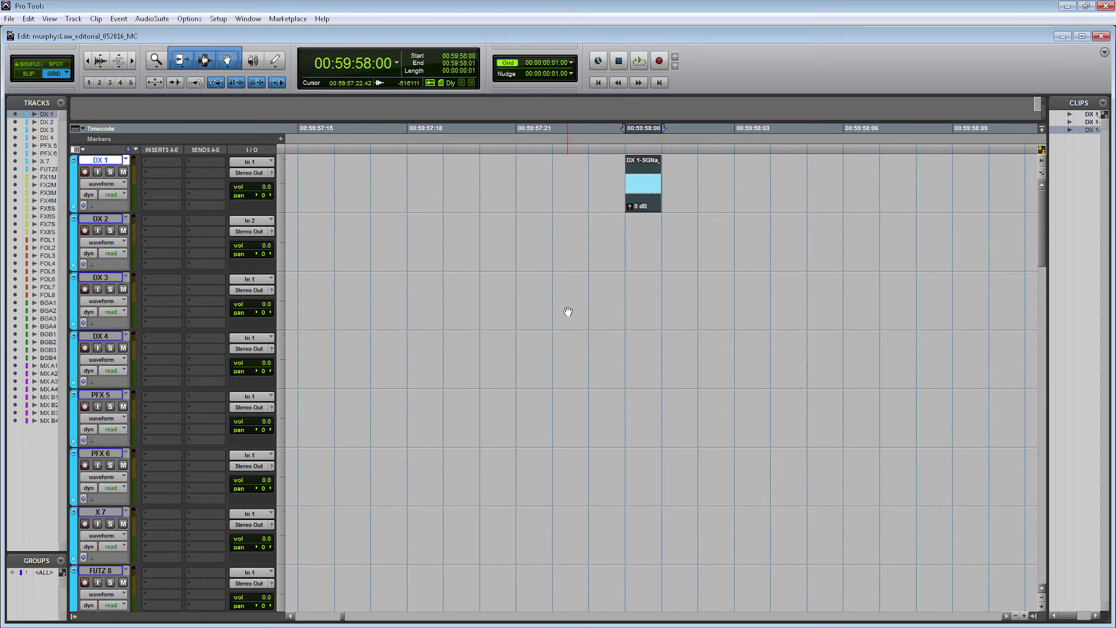
double_click(633, 193)
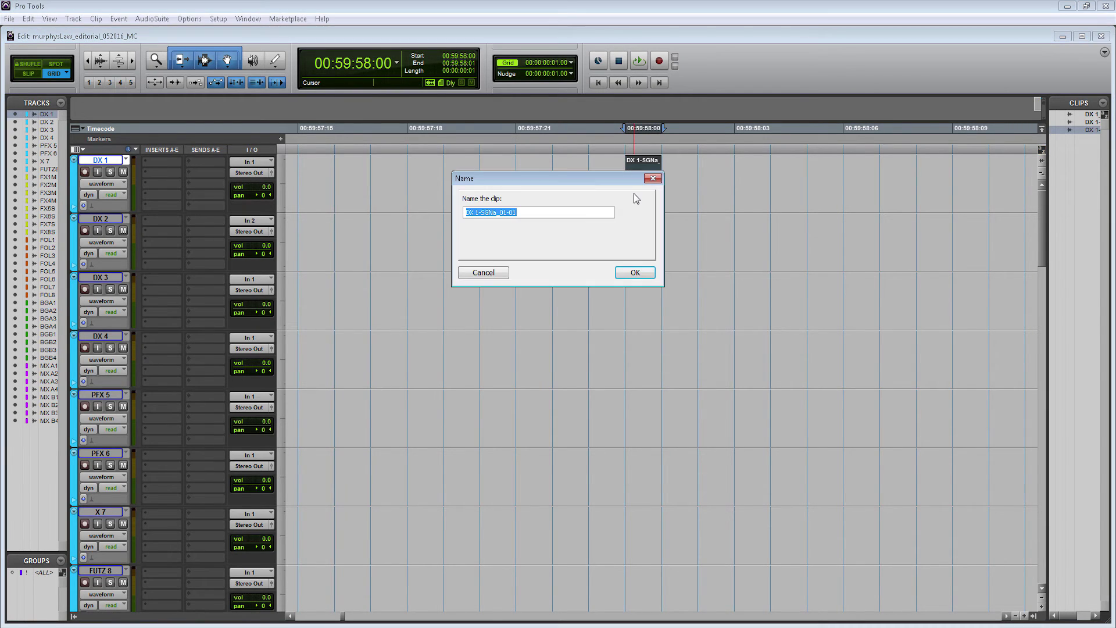
type("2 POP")
key("Return")
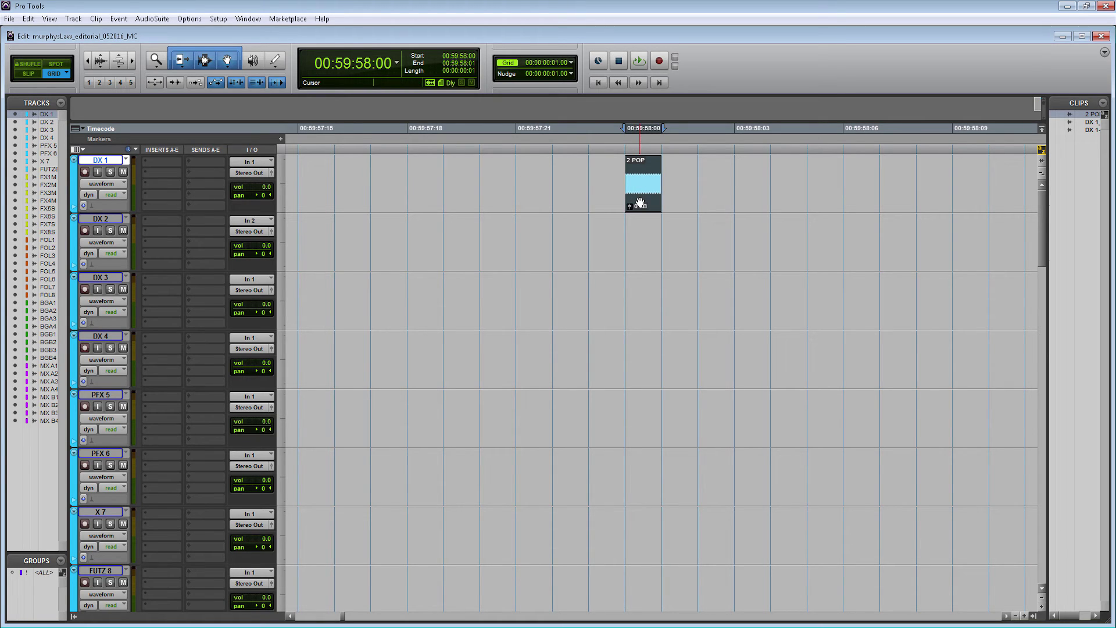
- Copy the 2 POP clip from DX 1 to every track from DX 2 through FUTZ 8, keeping it at 00:59:58:00
left_click_drag(640, 204, 636, 247)
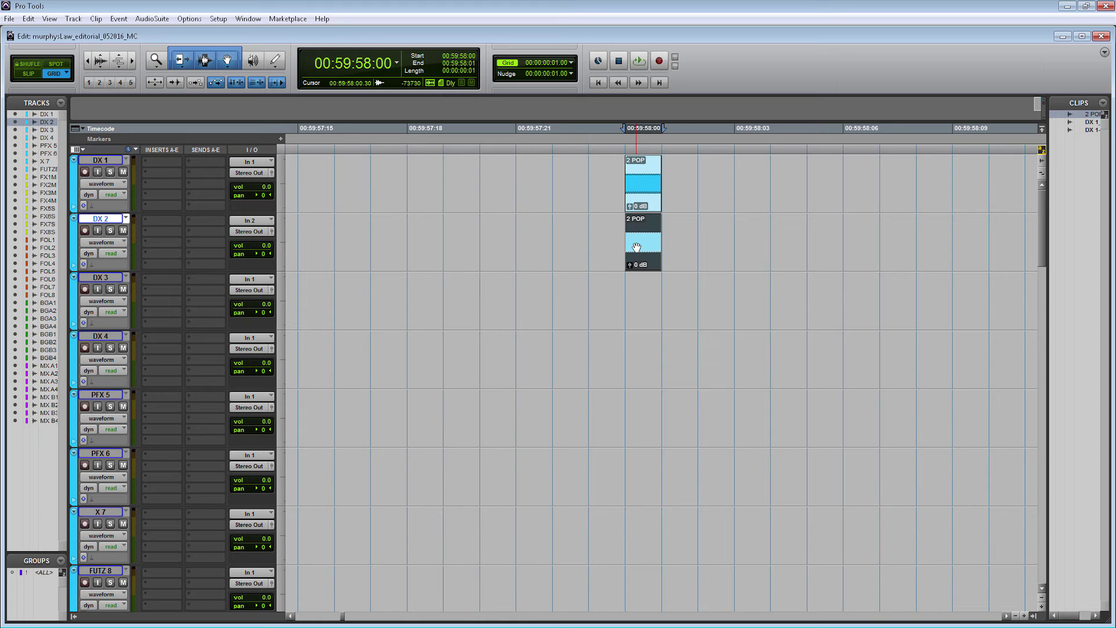
left_click_drag(636, 247, 646, 602)
scroll(646, 602, "down", 2)
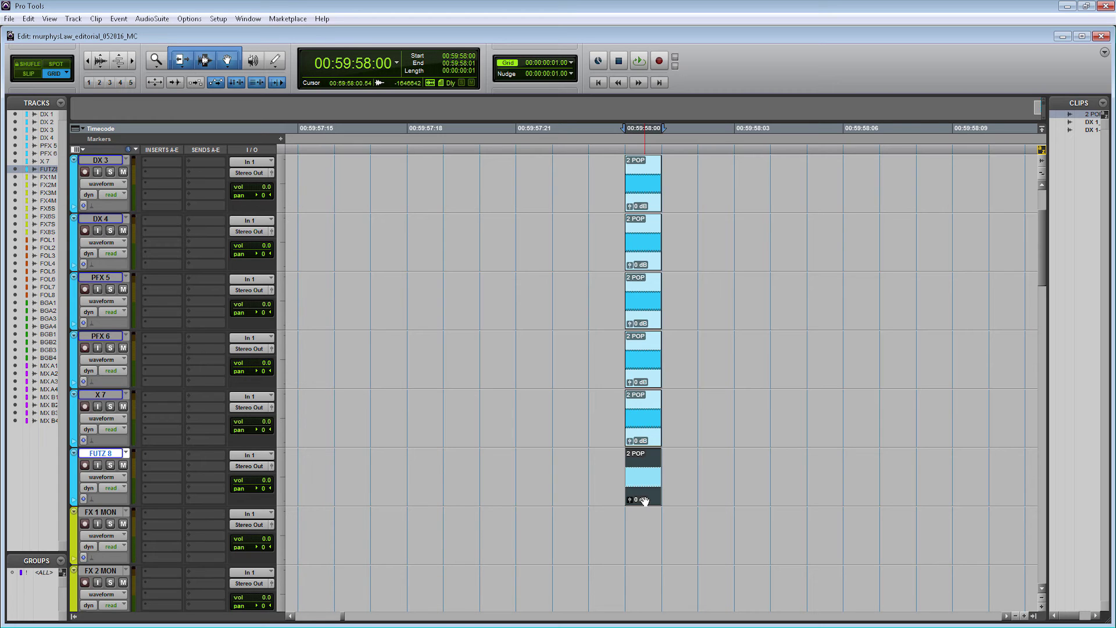
- Mute the 2 POP clips on tracks DX 2 through FUTZ 8, leaving out the one on DX 1
scroll(644, 501, "down", 1)
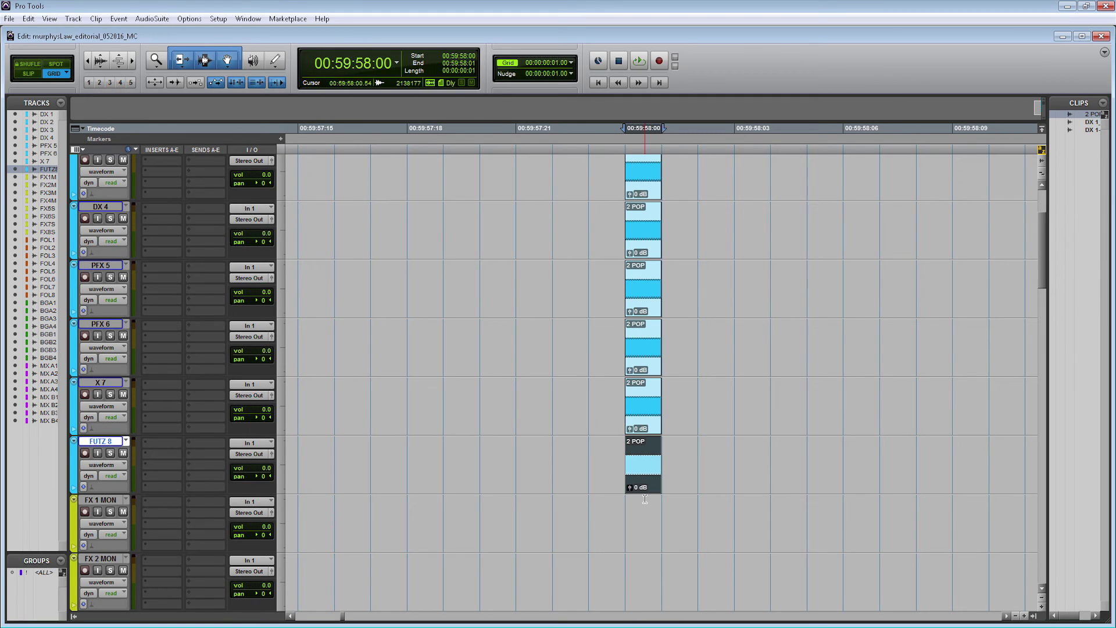
key("shift+p")
key("shift+p")
key("shift+p")
key("shift+p")
key("shift+p")
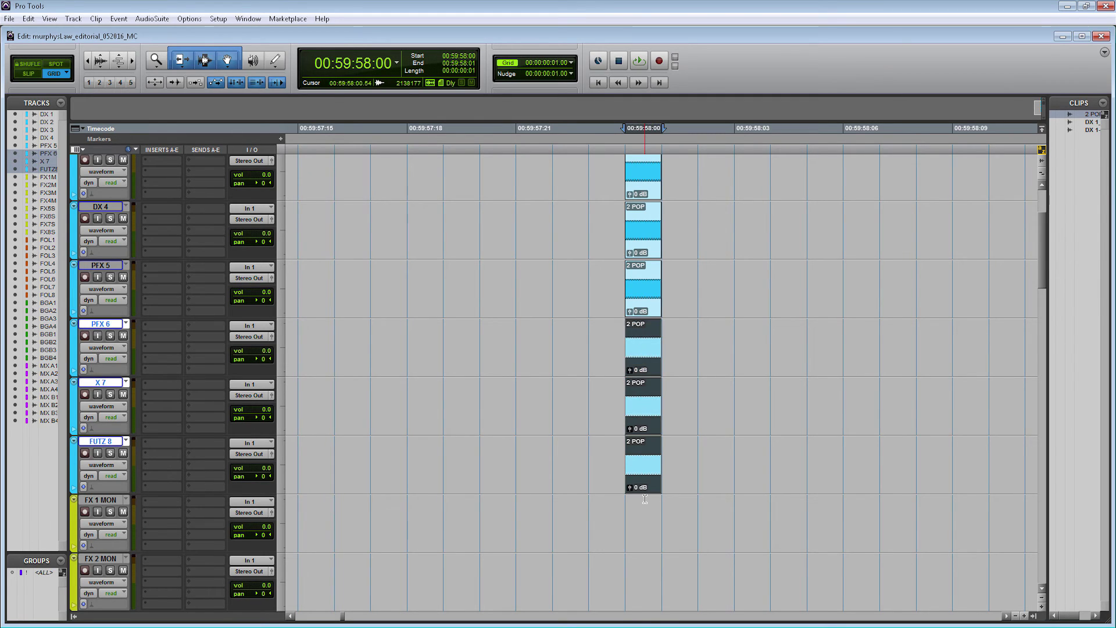
scroll(644, 501, "up", 1)
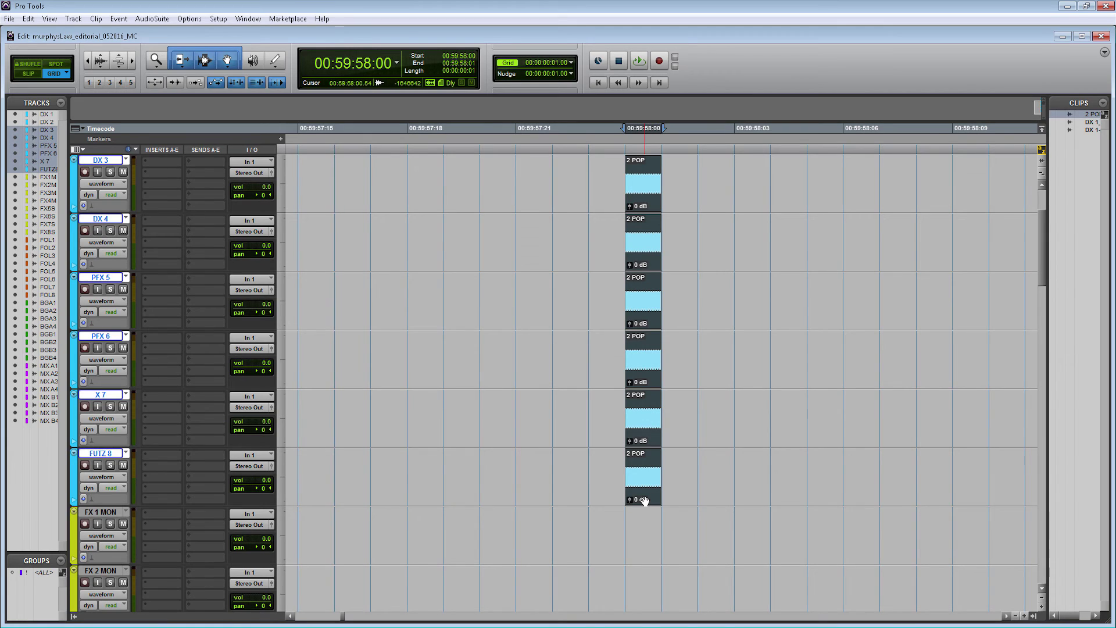
key("shift+p")
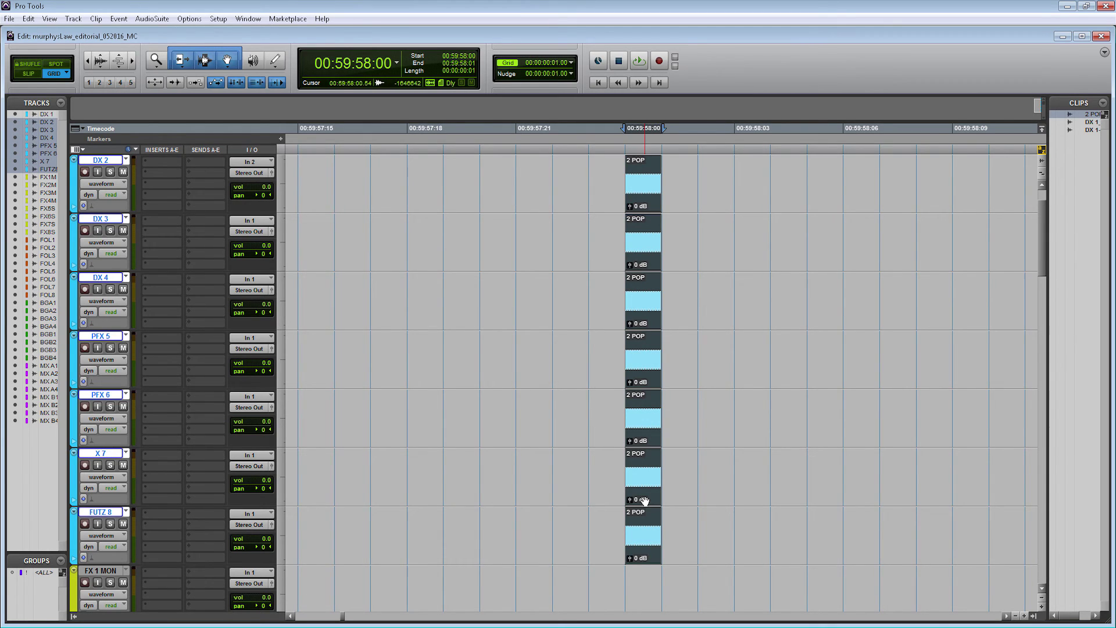
right_click(644, 499)
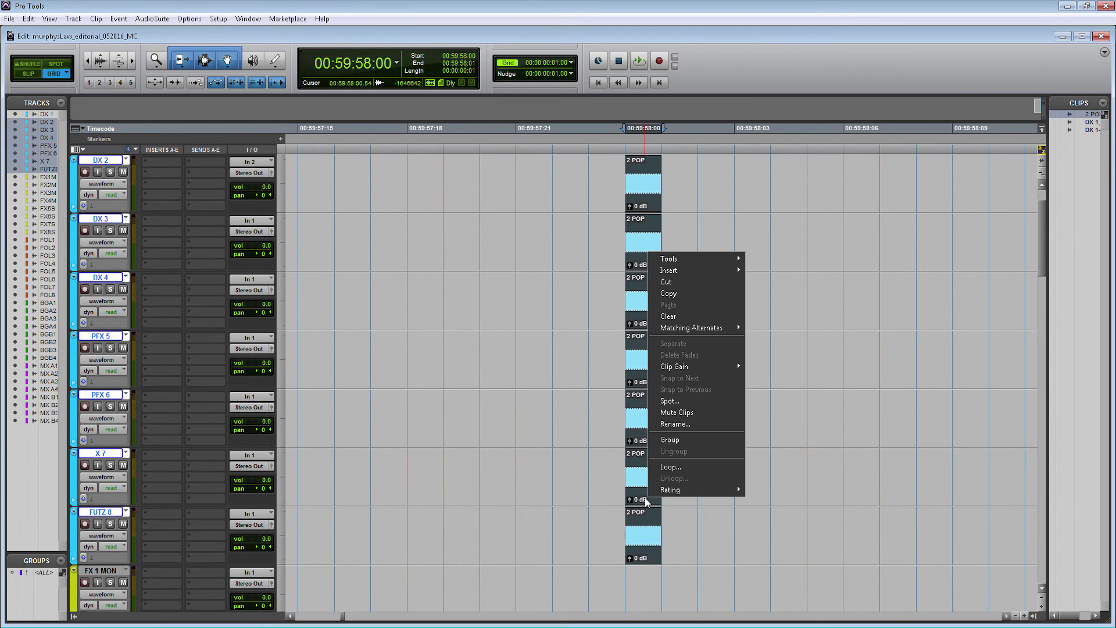
left_click(730, 415)
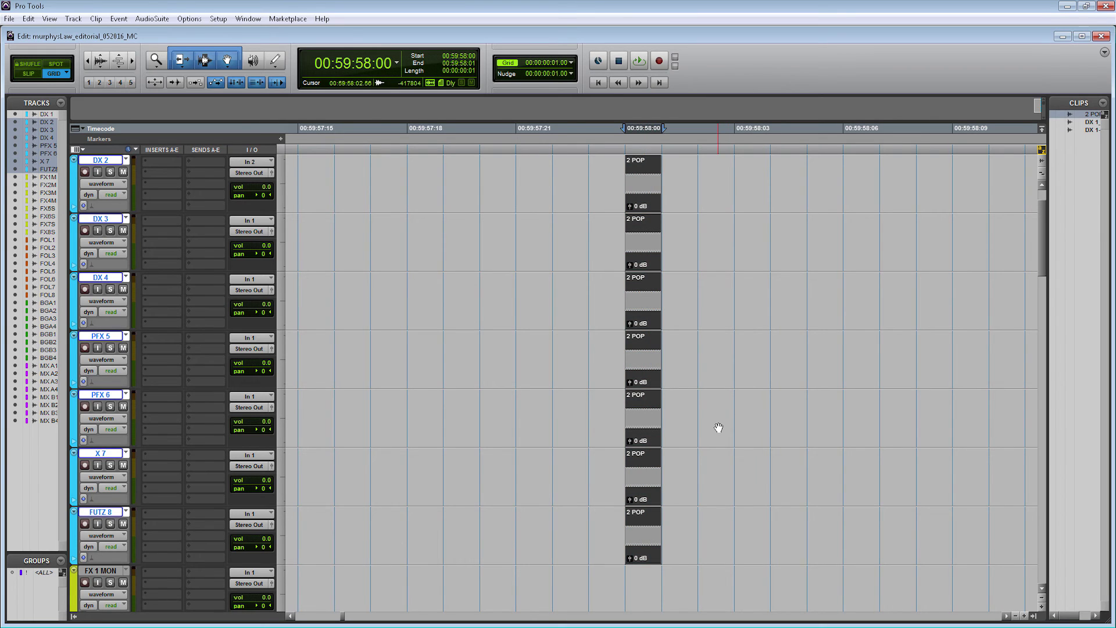
left_click(704, 363)
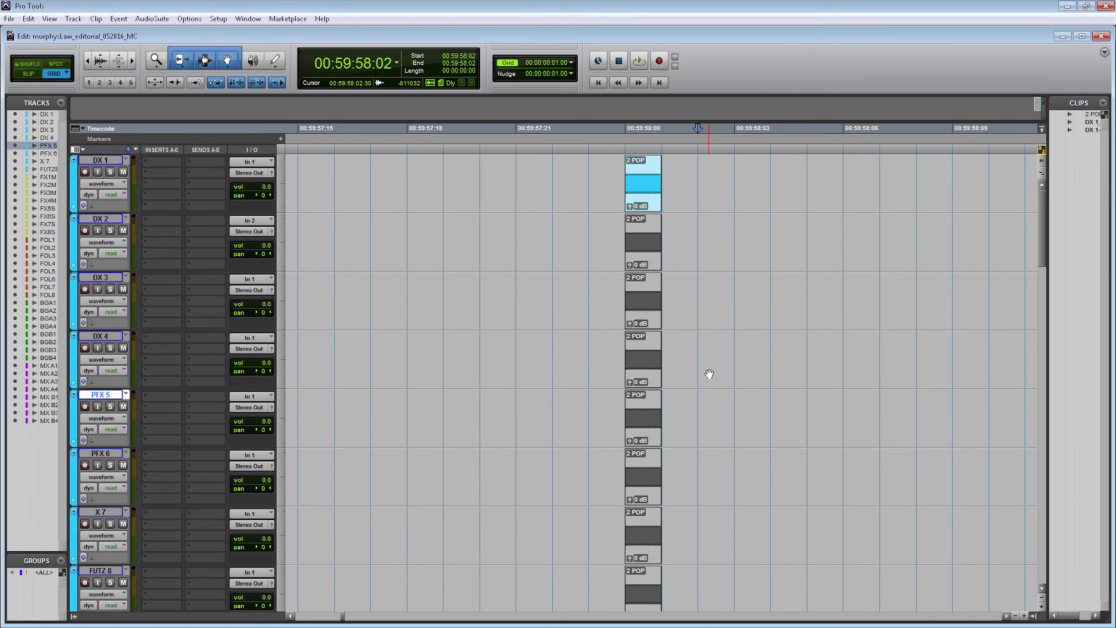
- Copy the four muted 2 POP clips on PFX 5 through FUTZ 8 and paste them onto FX 1 MON through FX 4 MON
scroll(709, 374, "down", 3)
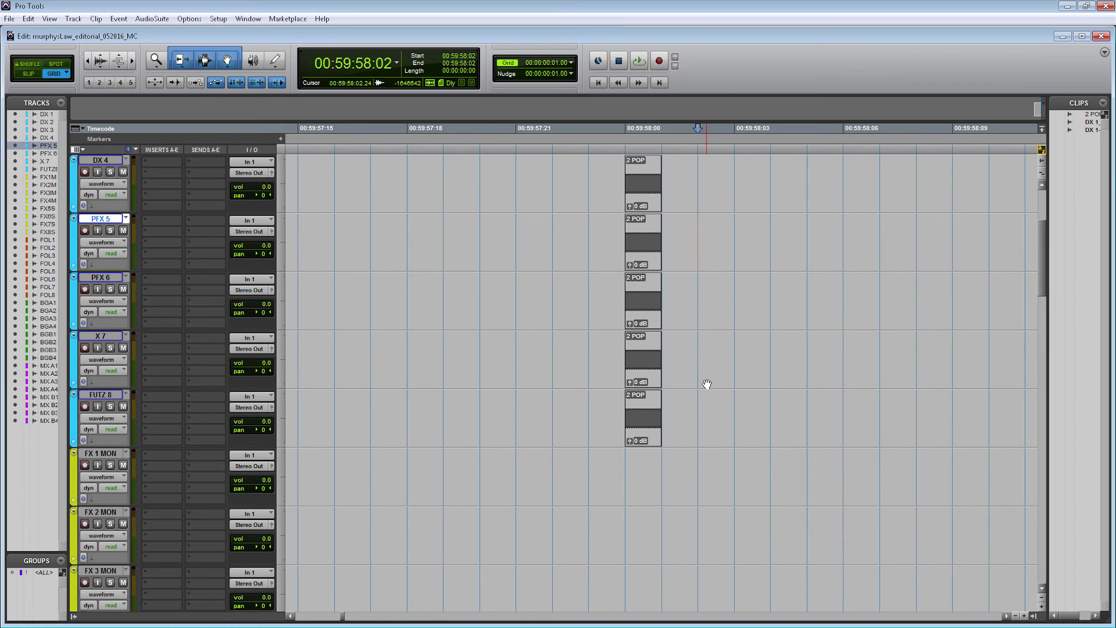
left_click(632, 431)
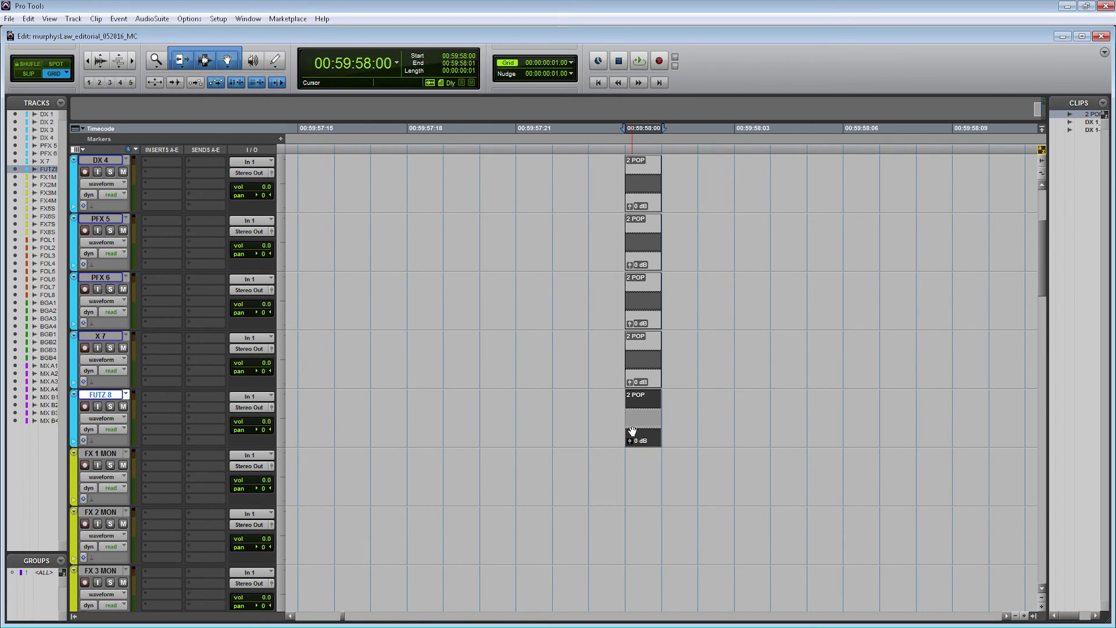
key("shift+p")
key("shift+p")
key("shift+p")
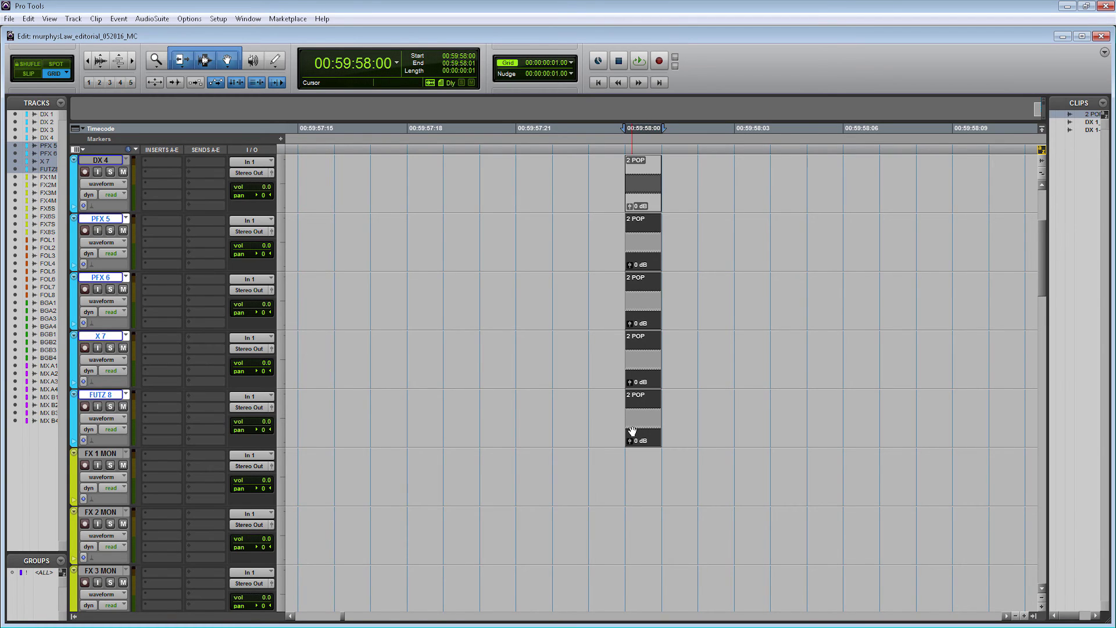
key("semicolon")
key("semicolon")
key("p")
key("shift+semicolon")
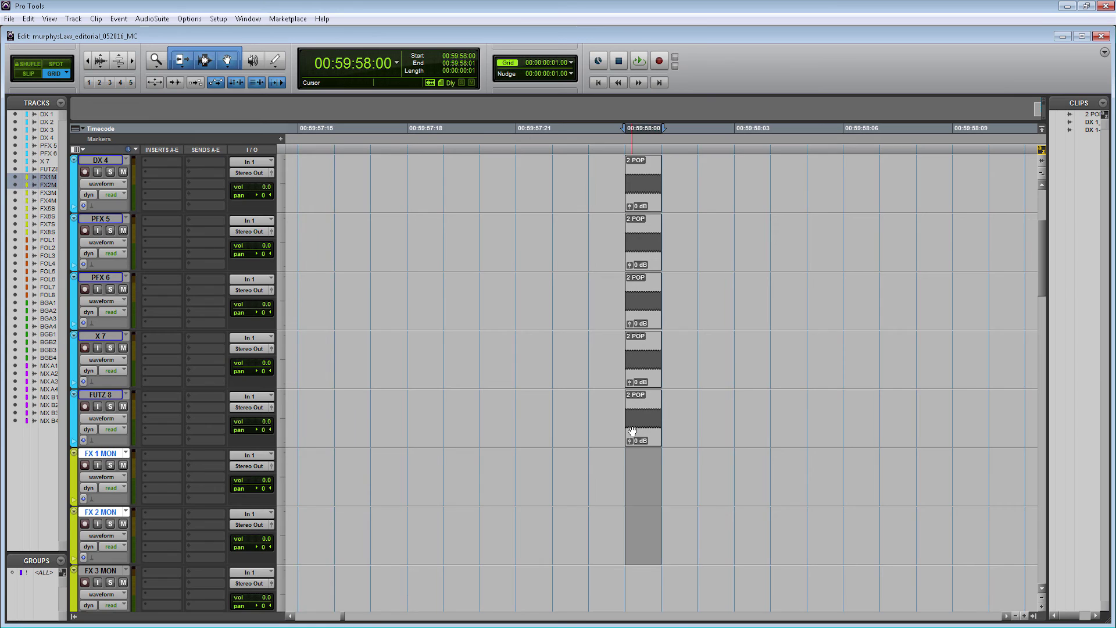
key("shift+semicolon")
key("shift+semicolon")
key("ctrl+v")
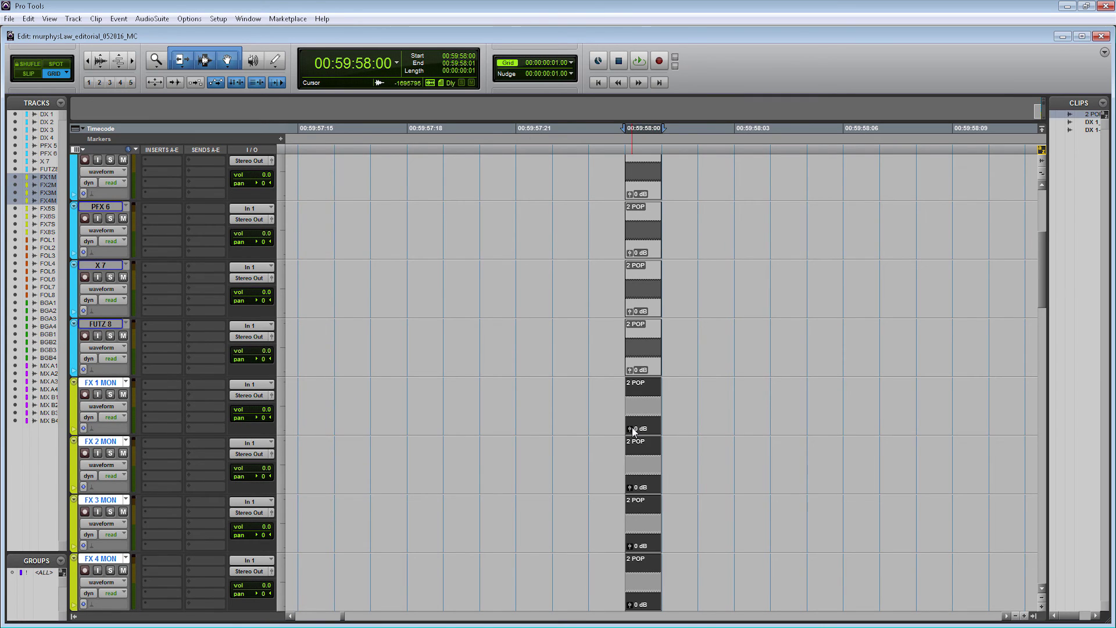
- Unmute the 2 POP clip on the FX 1 MON track
left_click(650, 413)
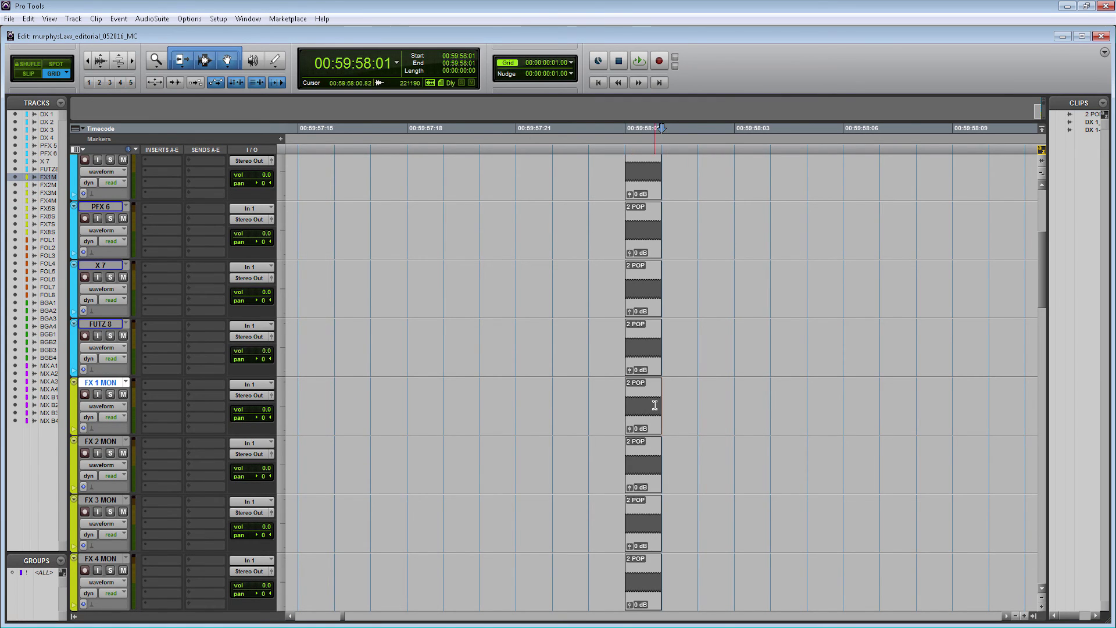
right_click(652, 419)
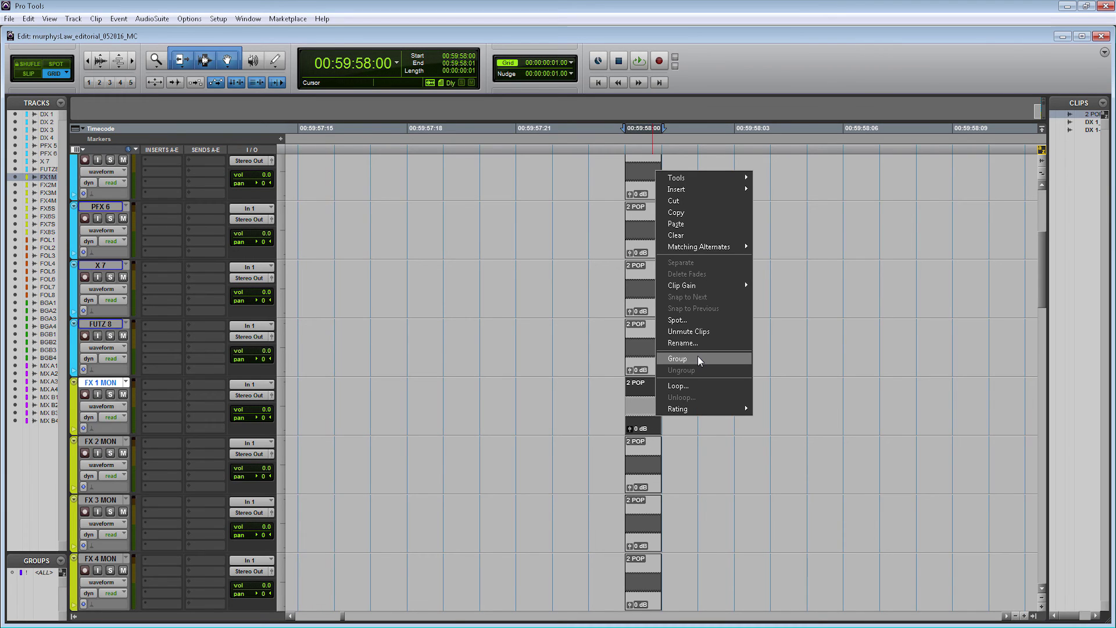
left_click(696, 332)
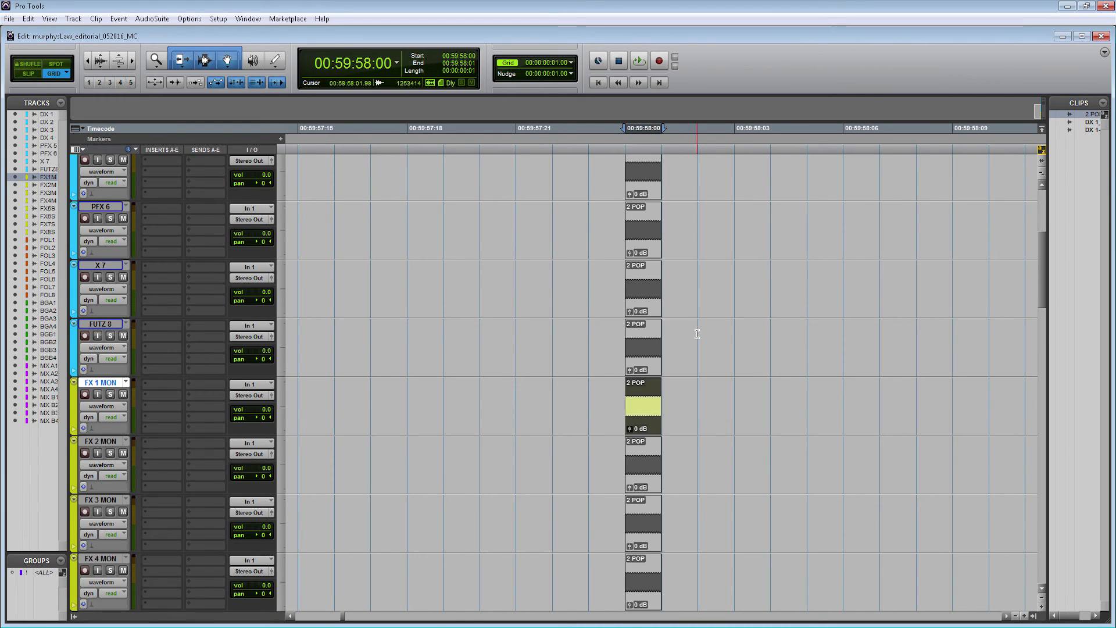
left_click(695, 406)
- Make a stereo muted 2 POP clip on FX 5 ST from the FX 3 and FX 4 mono clips, and copy it to FX 6 ST through FX 8 ST
scroll(694, 395, "down", 3)
scroll(694, 396, "down", 2)
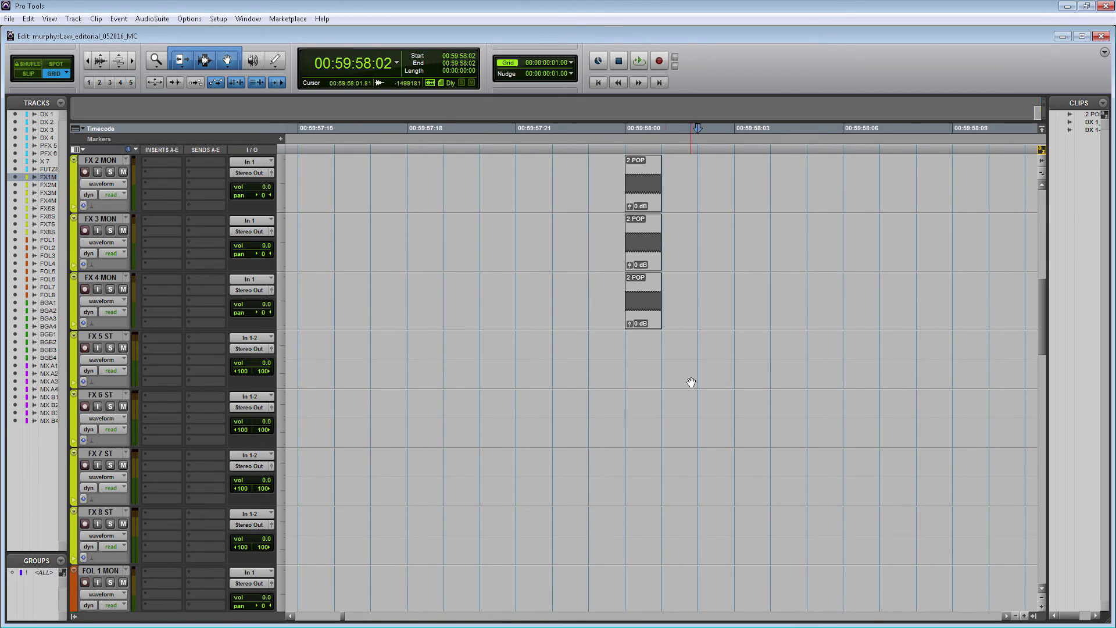
left_click(650, 324)
left_click(648, 249, "shift")
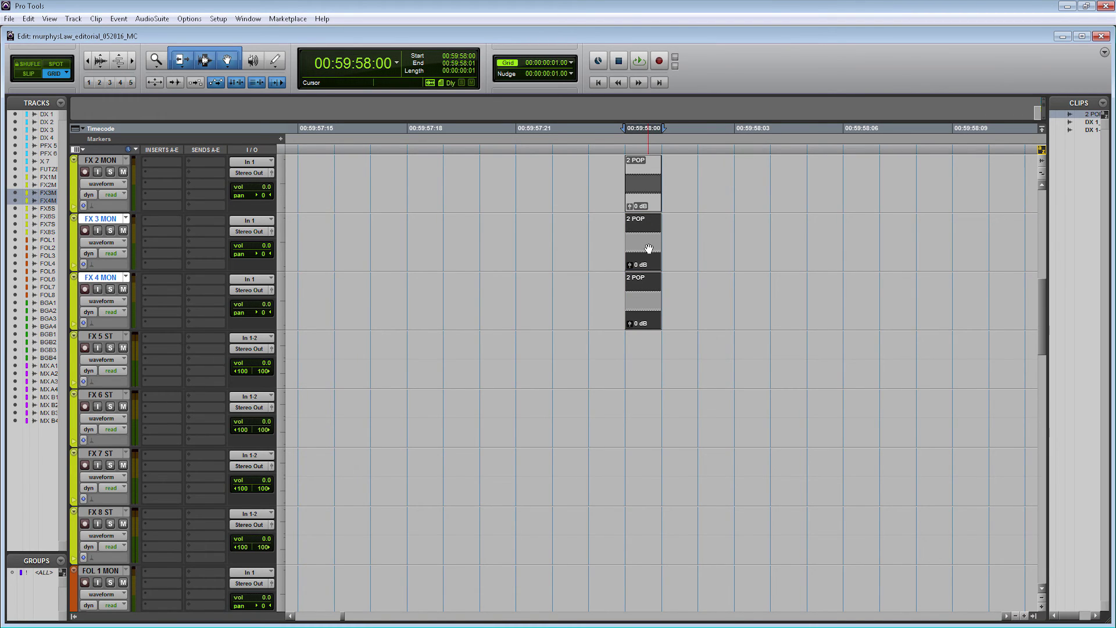
left_click_drag(649, 249, 649, 350)
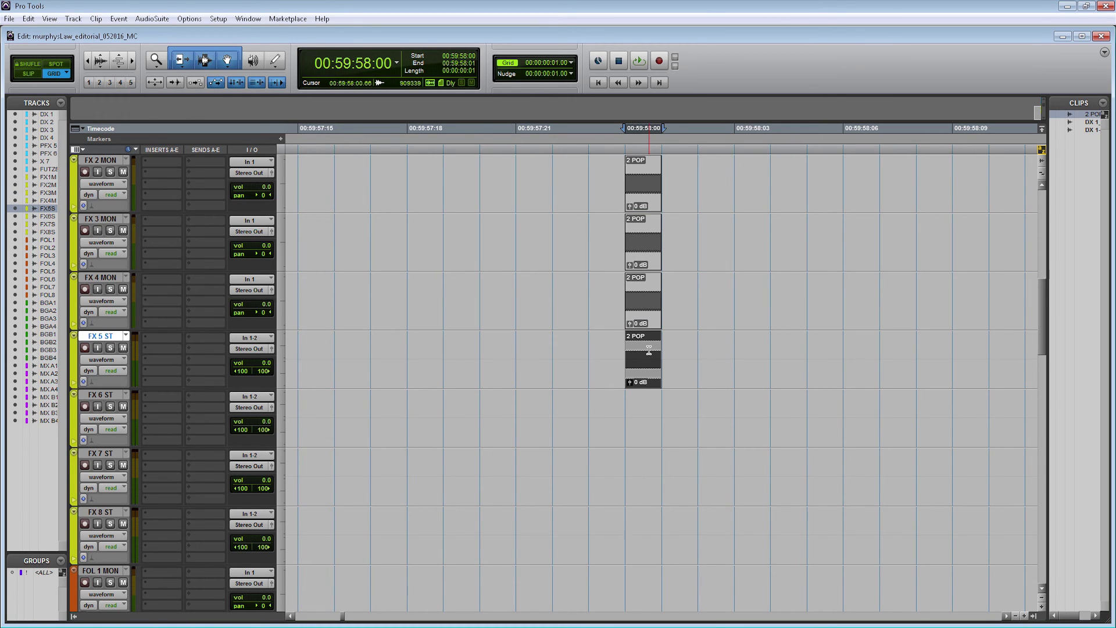
left_click_drag(649, 350, 643, 547)
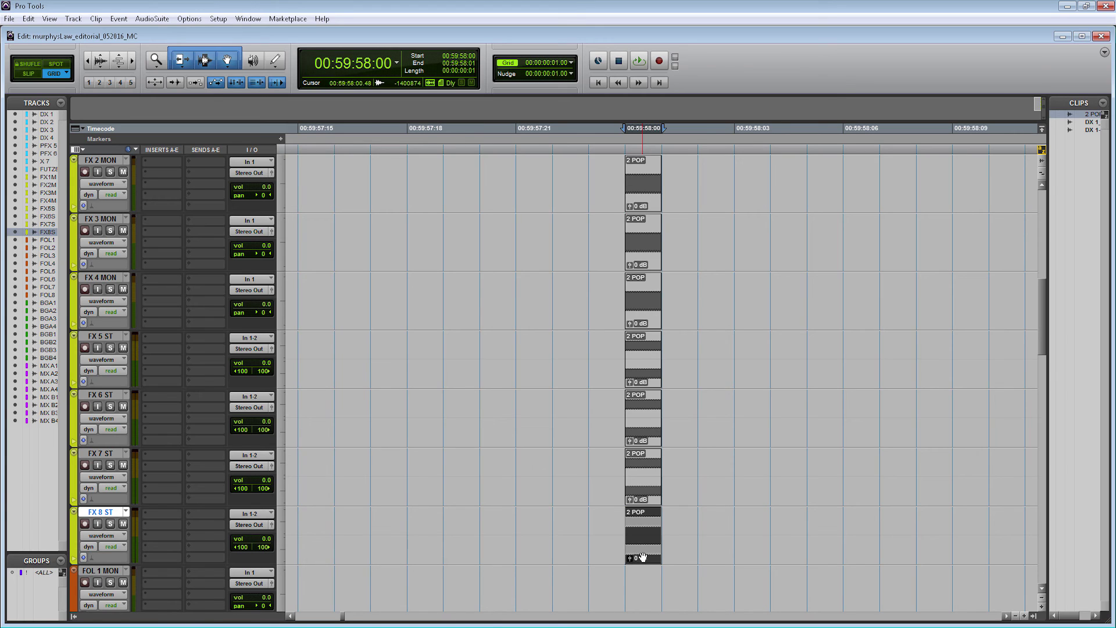
- Copy muted 2 POP clips to the foley tracks, mono on FOL 1 through FOL 6 and stereo on FOL 7 and FOL 8
left_click(644, 324)
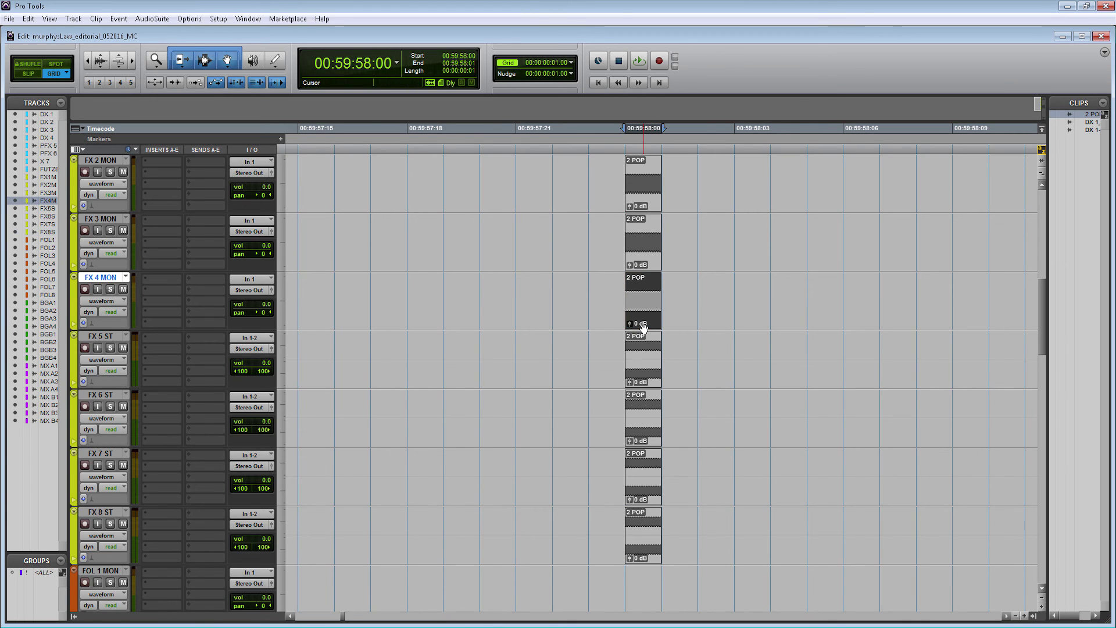
left_click_drag(652, 309, 645, 573)
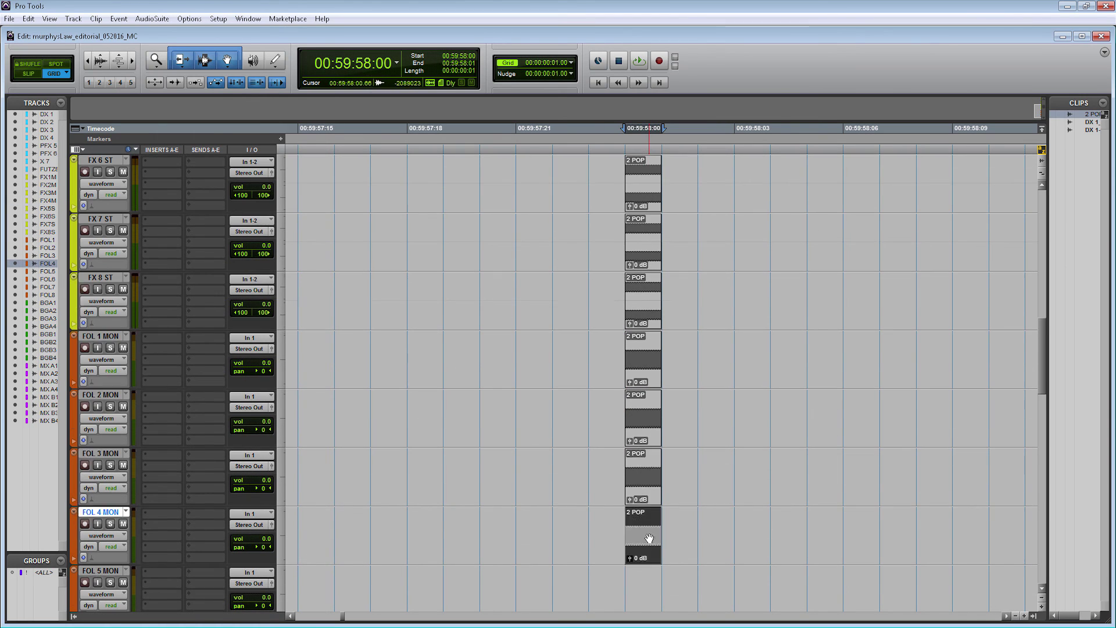
left_click_drag(643, 529, 640, 549)
scroll(640, 541, "down", 2)
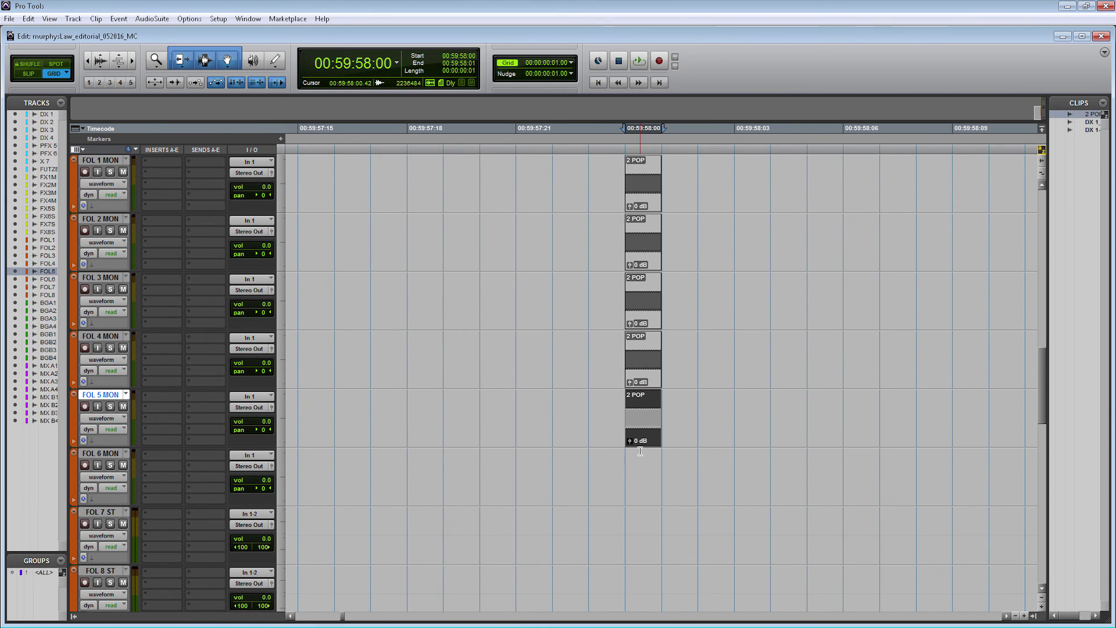
left_click_drag(640, 443, 646, 557)
- Unmute the 2 POP clip on the FOL 1 MON track
scroll(647, 523, "up", 3)
right_click(653, 379)
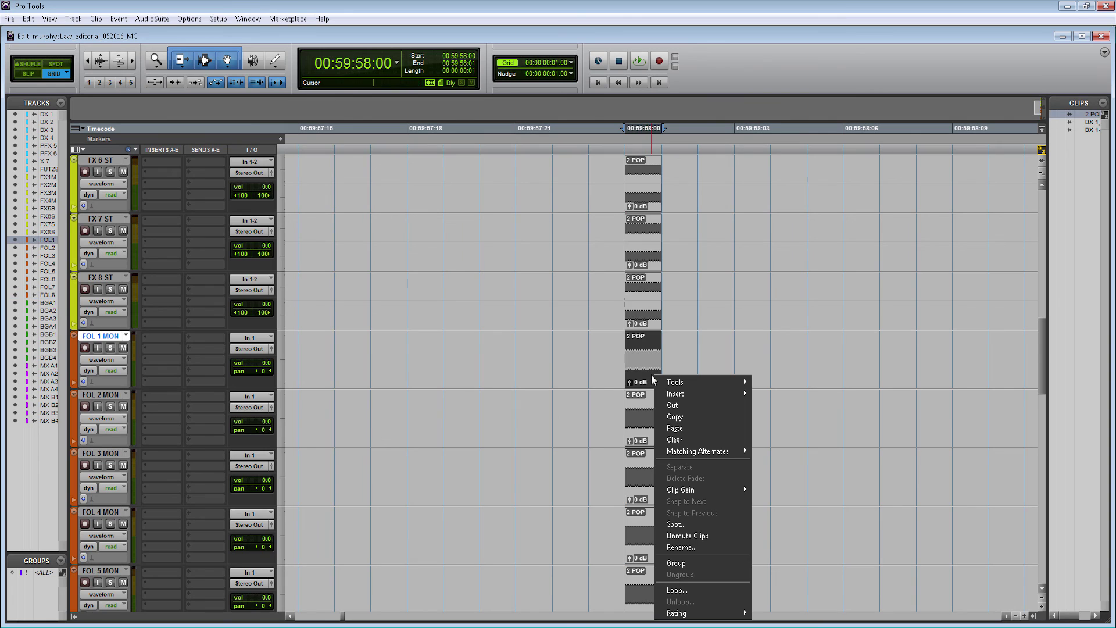
left_click(688, 534)
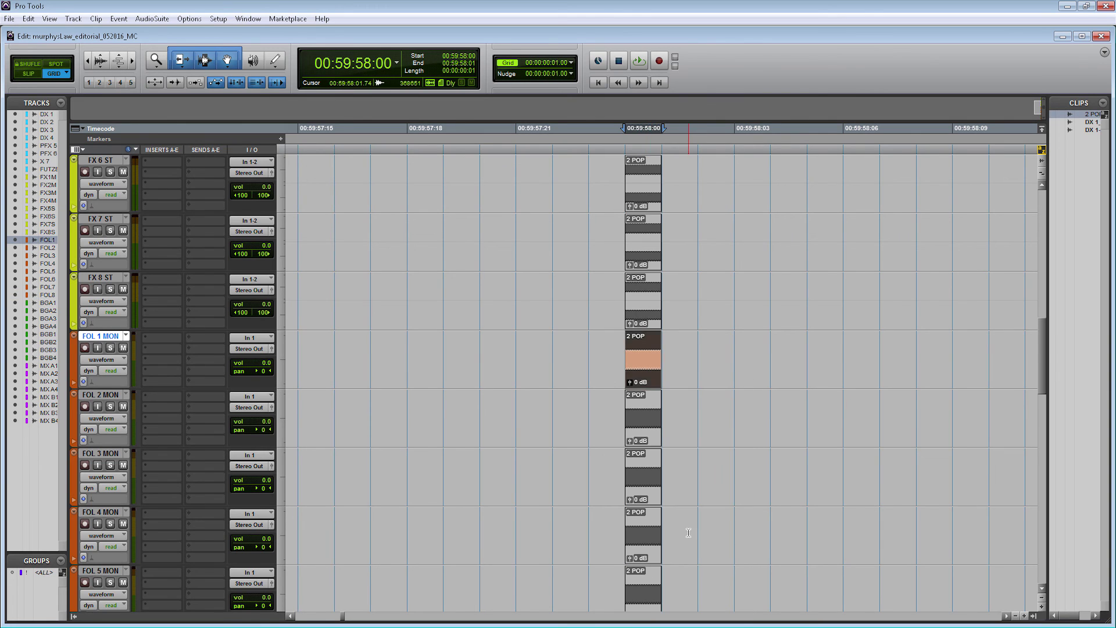
- Copy the muted mono 2 POP clip from FOL 6 MON to BG A 1 MON at 00:59:58:00
scroll(688, 533, "down", 6)
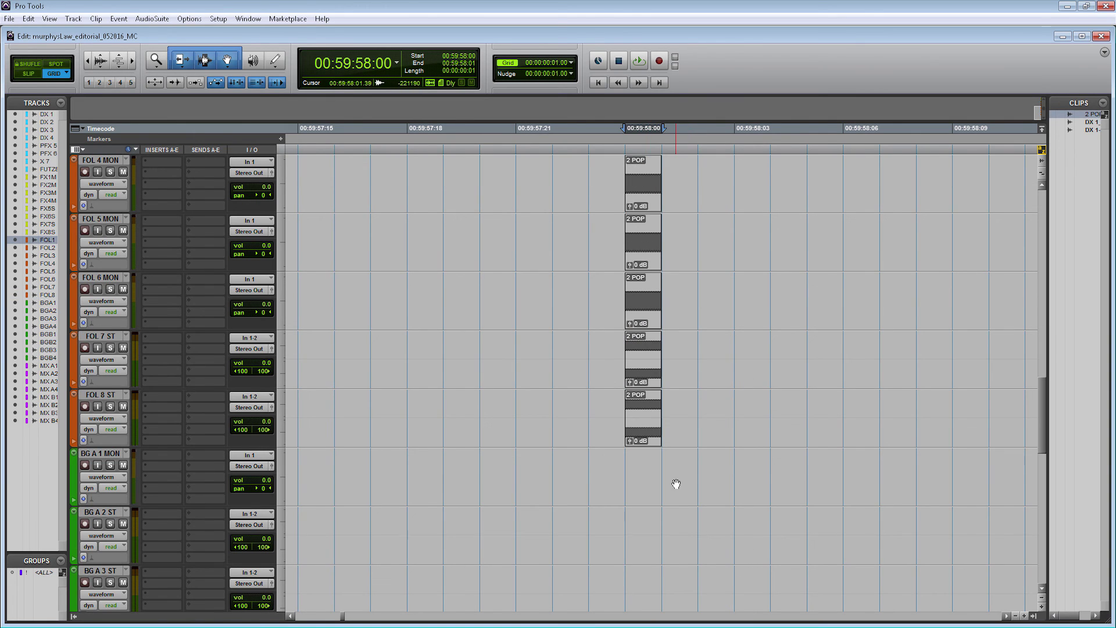
left_click(647, 437)
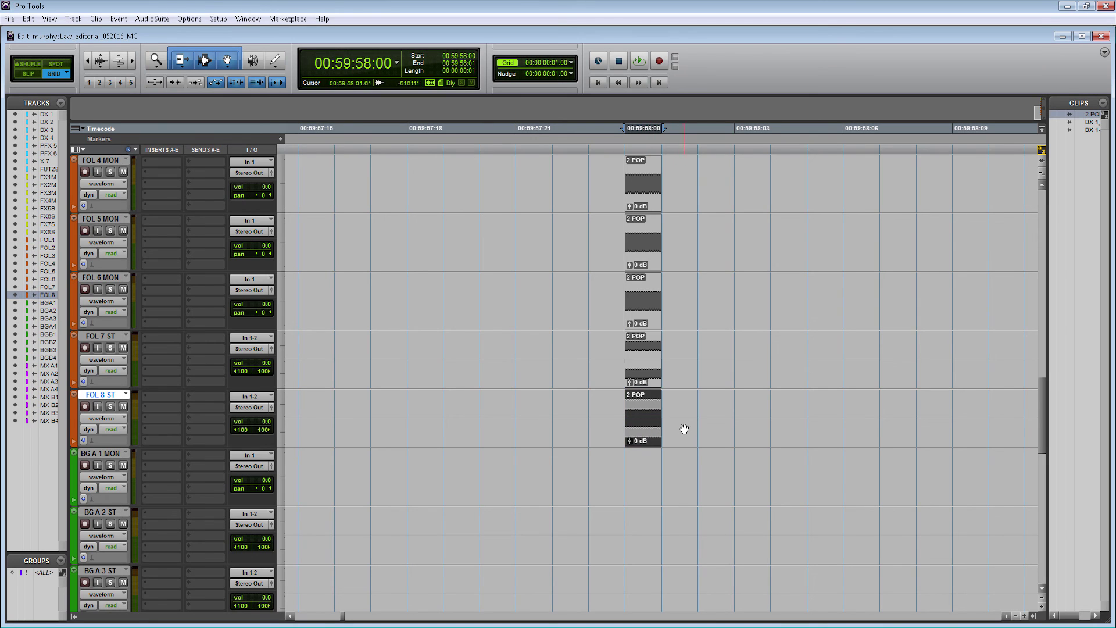
left_click(652, 319)
left_click_drag(651, 319, 643, 498)
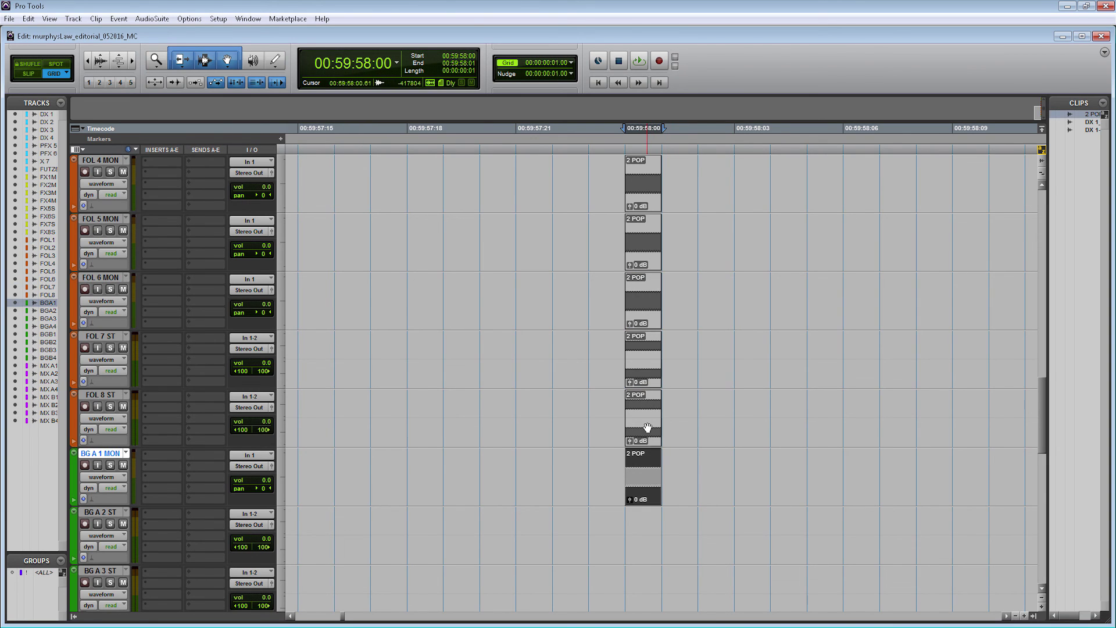
- Copy the muted stereo 2 POP clips from FOL 7 ST and FOL 8 ST to BG A 2 ST and BG A 3 ST, and one more to BG A 4 ST
left_click(643, 428)
left_click(643, 369, "shift")
left_click_drag(649, 389, 644, 549)
scroll(646, 546, "down", 3)
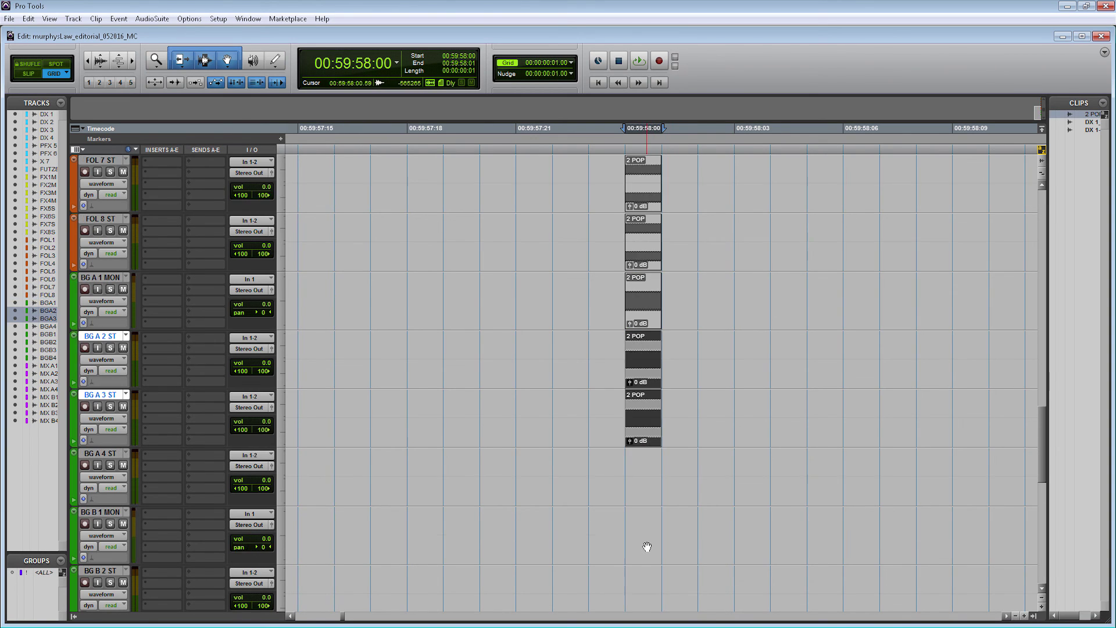
left_click(652, 435)
left_click_drag(652, 435, 646, 468)
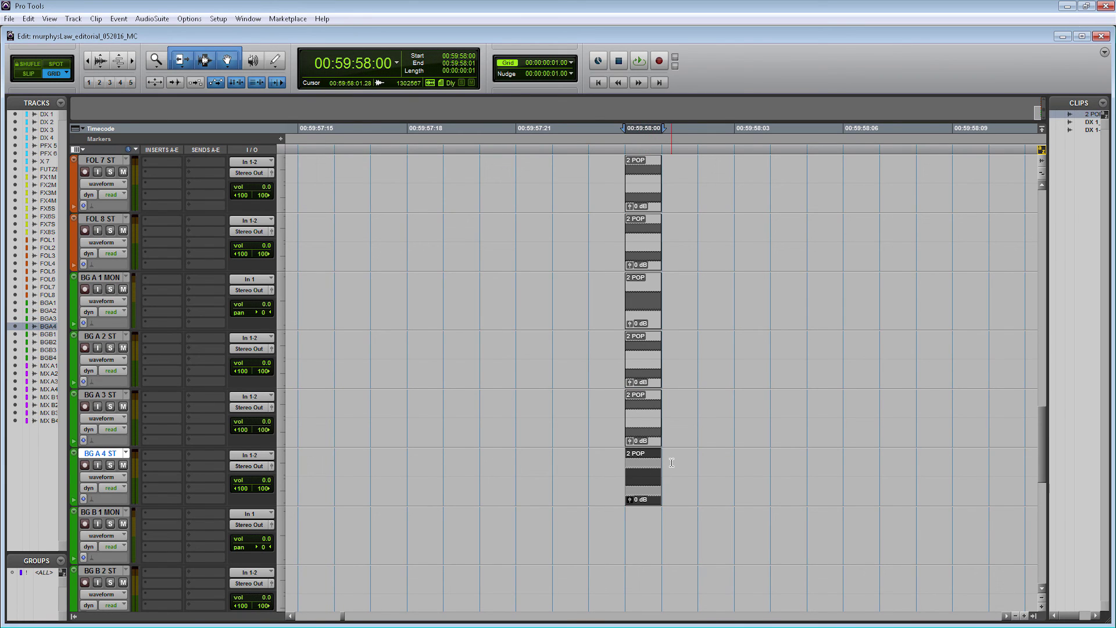
- Copy the muted 2 POP clips from the four BG A tracks to BG B 1 MON through BG B 4 ST at 00:59:58:00
key("shift+p")
key("shift+p")
key("shift+p")
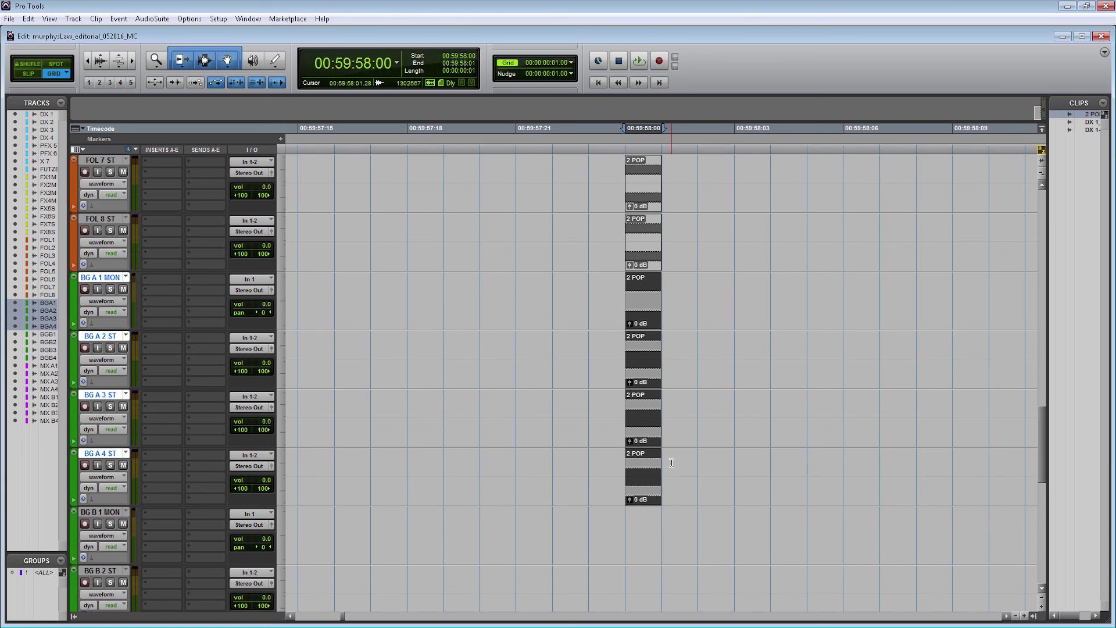
key("semicolon")
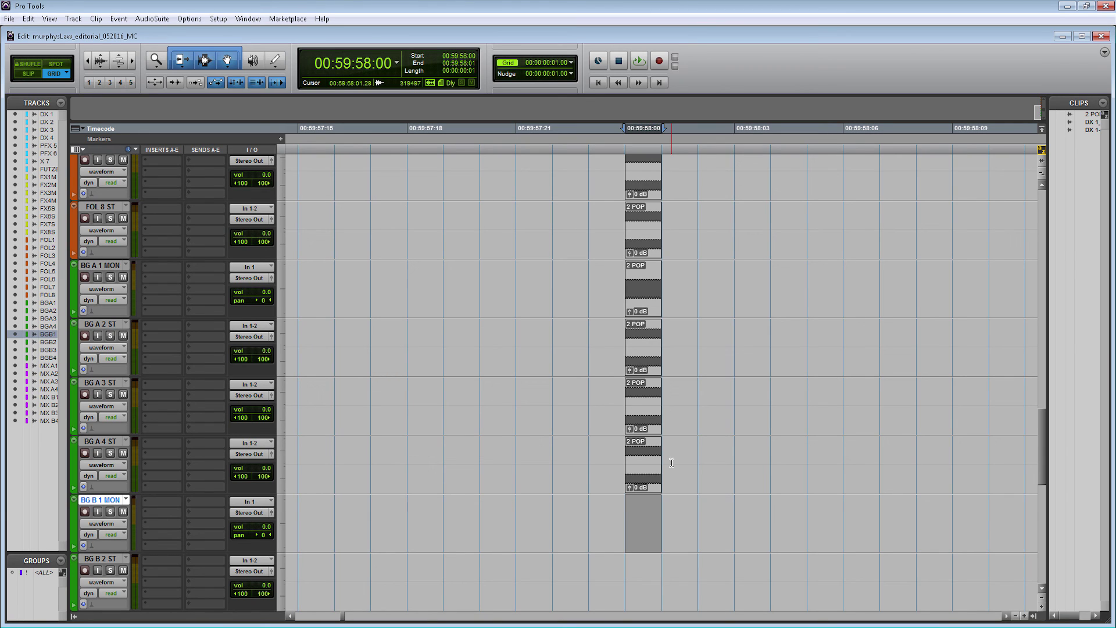
key("shift+semicolon")
key("shift+semicolon")
key("shift+semicolon")
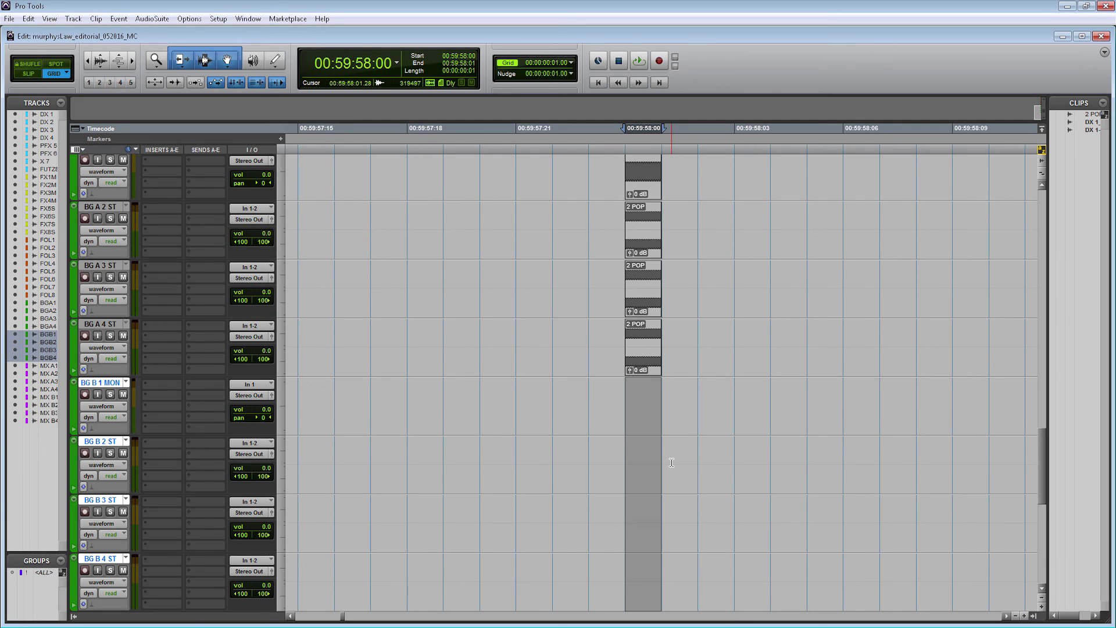
key("ctrl+v")
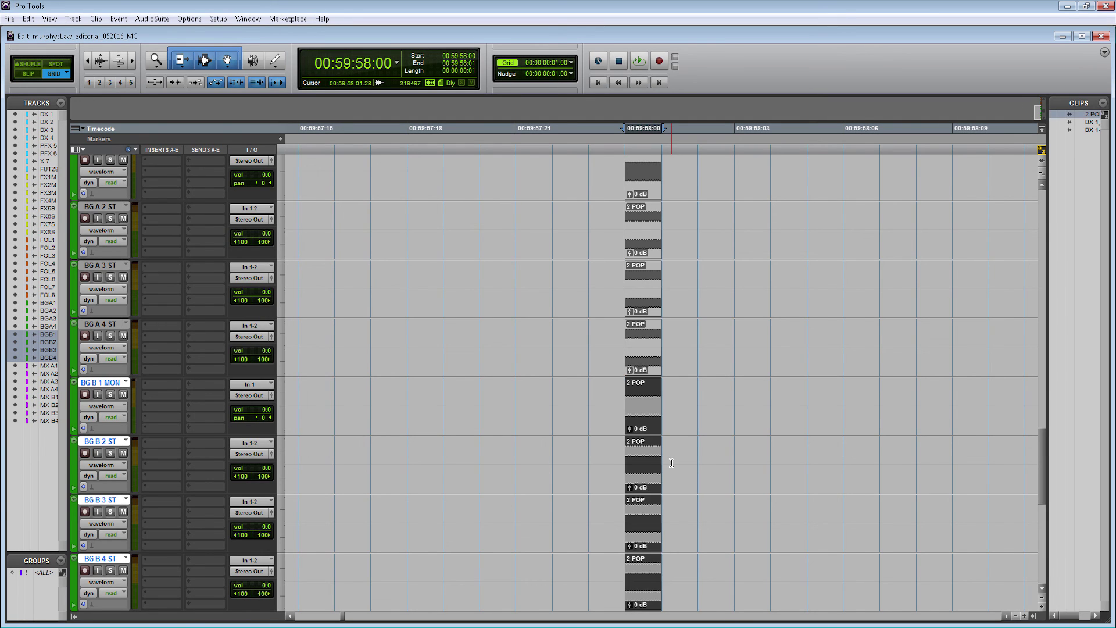
- Unmute the 2 POP clip on the BG A 1 MON track
key("semicolon")
key("semicolon")
key("semicolon")
key("p")
key("p")
key("p")
key("p")
key("p")
key("p")
key("p")
key("p")
key("p")
key("p")
key("p")
key("p")
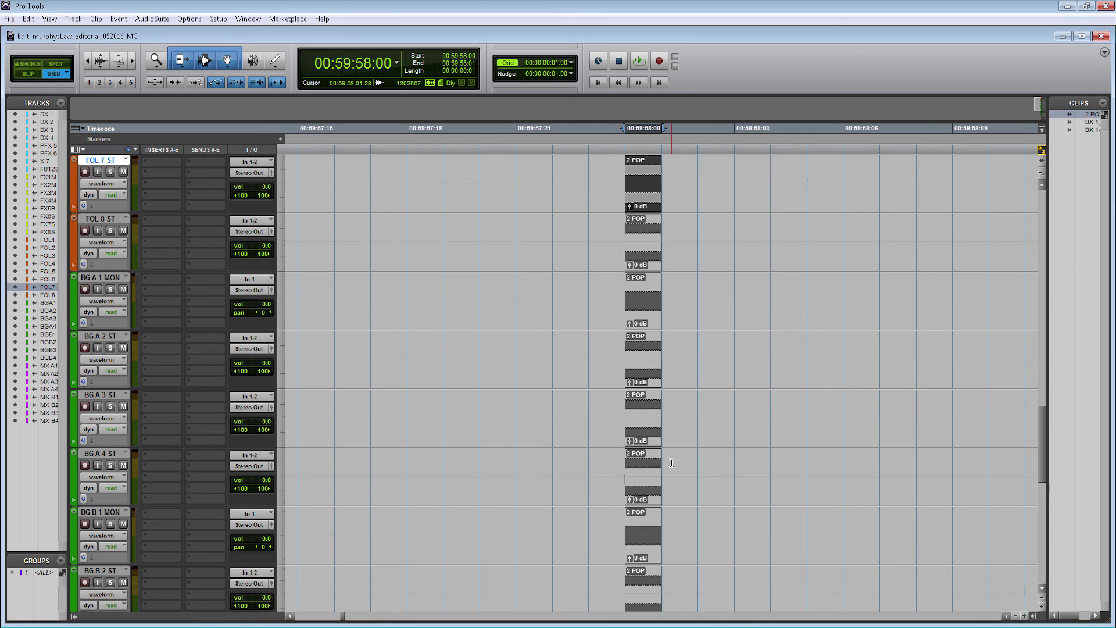
key("semicolon")
key("Left")
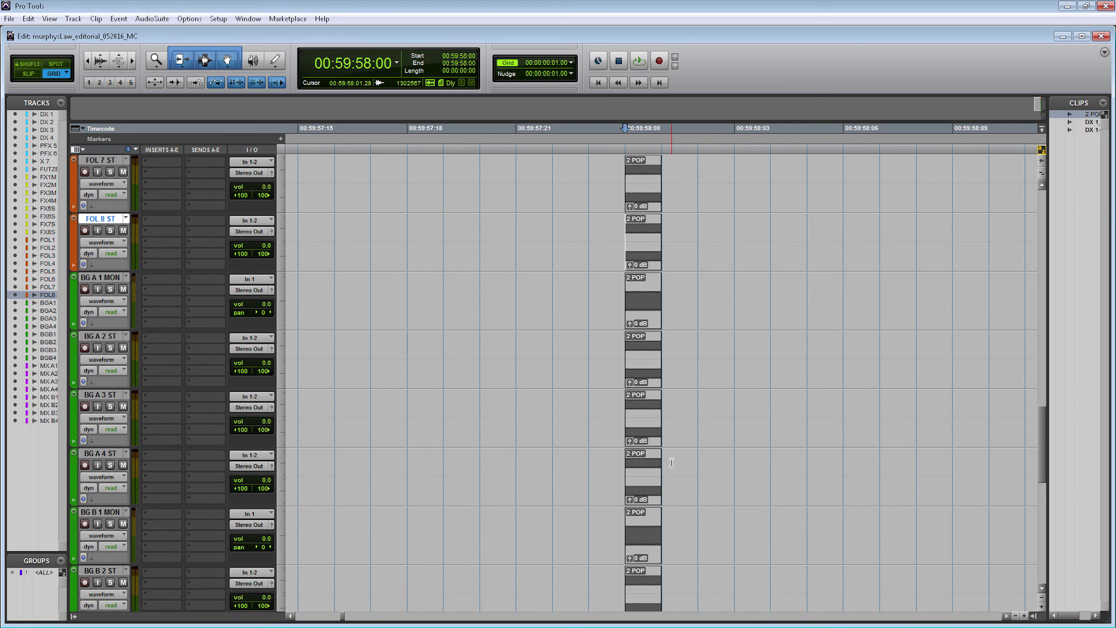
right_click(655, 316)
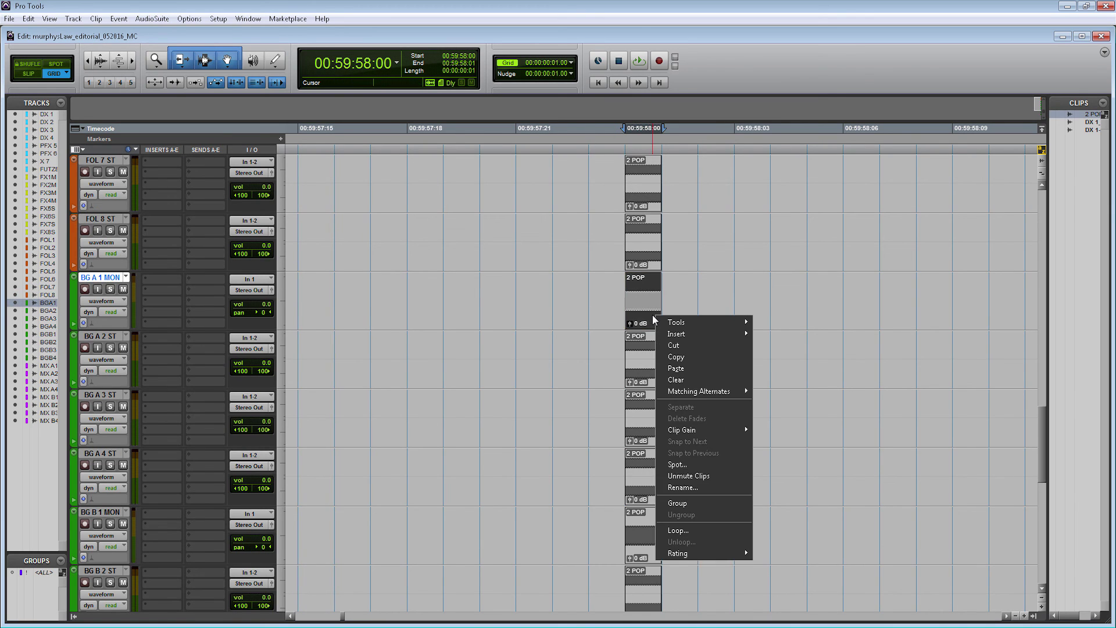
left_click(690, 477)
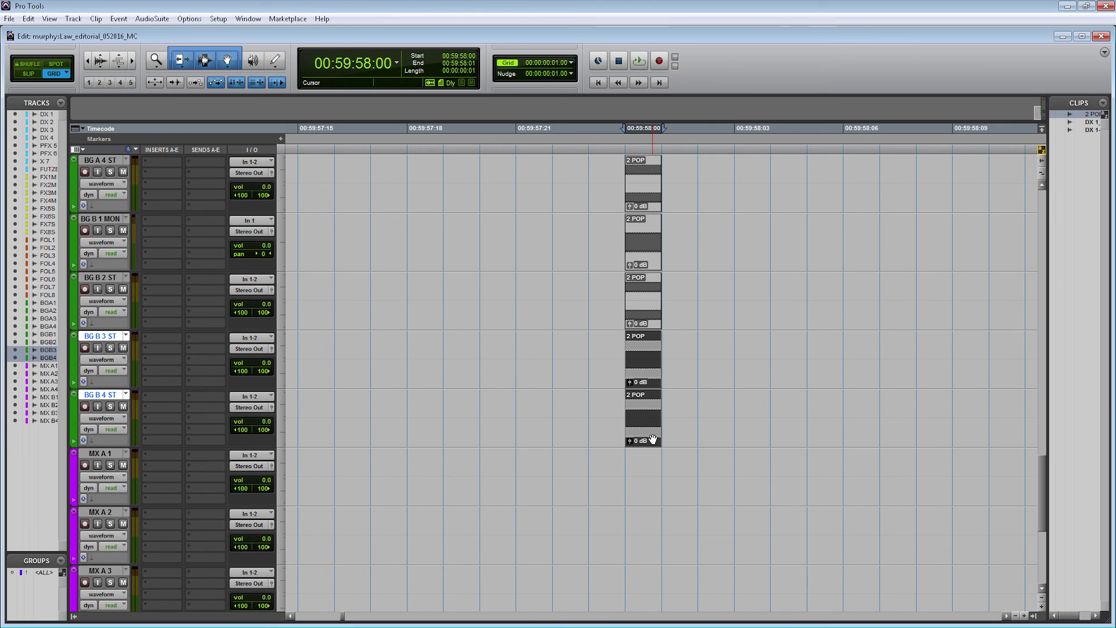
- Copy the muted stereo 2 POP clips from BG B 3 ST and BG B 4 ST to MX A 1 through MX A 4 at 00:59:58:00
key("semicolon")
key("ctrl+v")
key("semicolon")
key("ctrl+v")
key("semicolon")
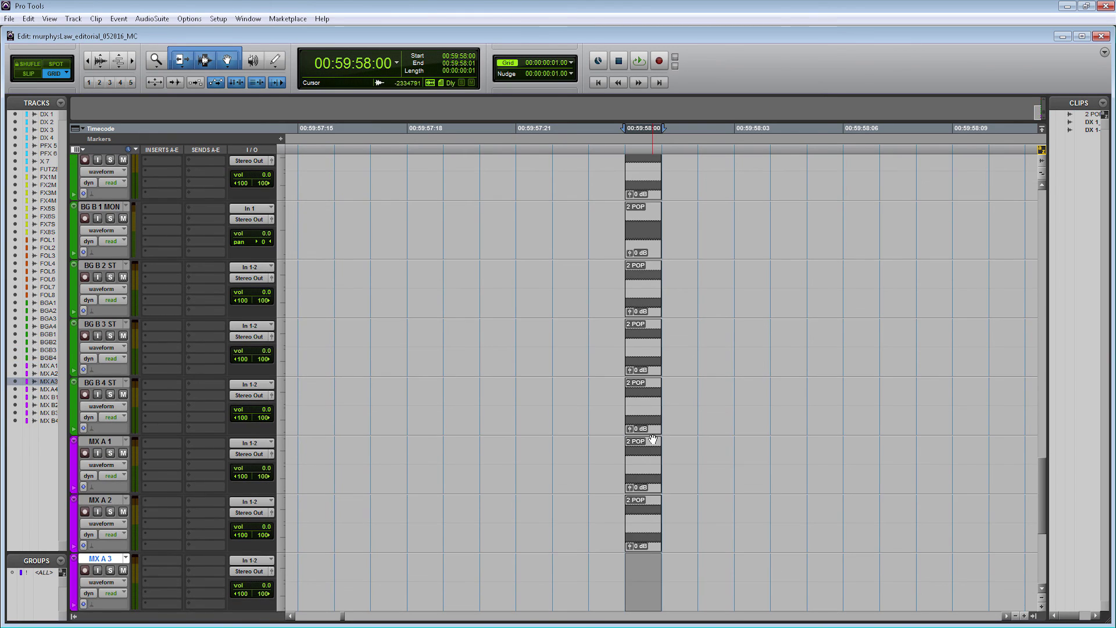
key("ctrl+v")
key("semicolon")
key("ctrl+v")
key("semicolon")
key("ctrl+v")
key("semicolon")
key("ctrl+v")
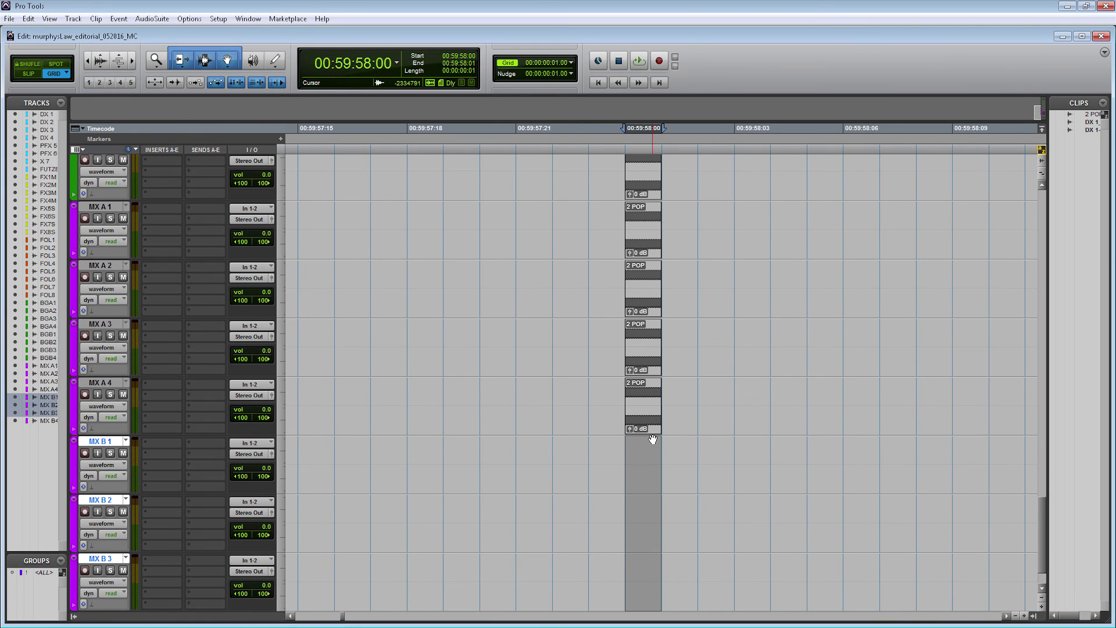
- Paste the muted stereo 2 POP clips onto MX B 1 through MX B 4 at 00:59:58:00
key("semicolon")
key("semicolon")
key("p")
key("shift+semicolon")
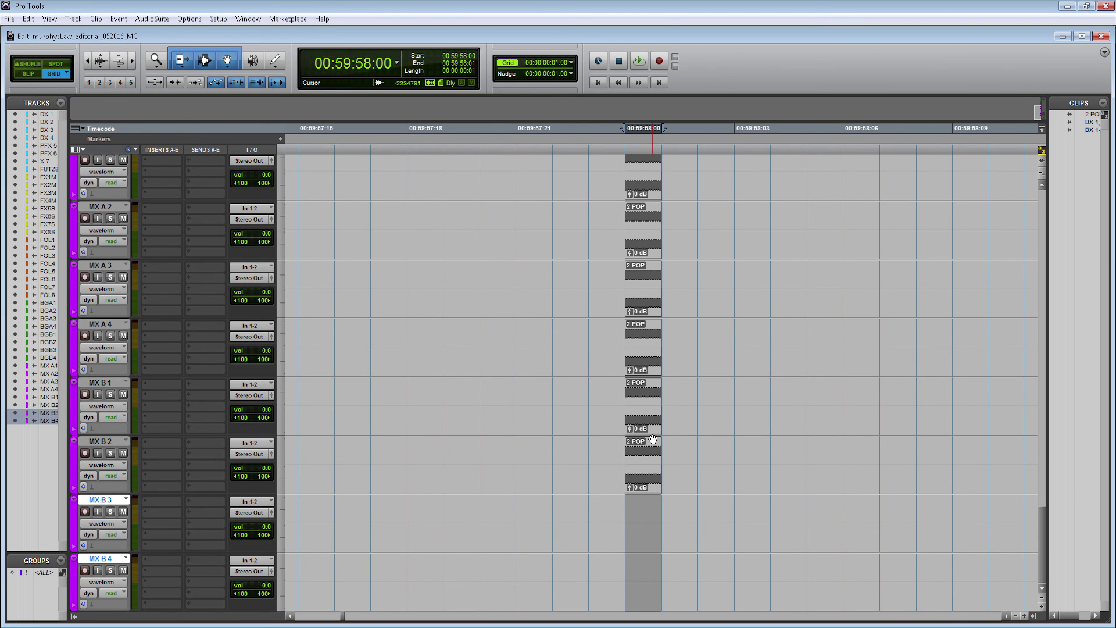
key("ctrl+v")
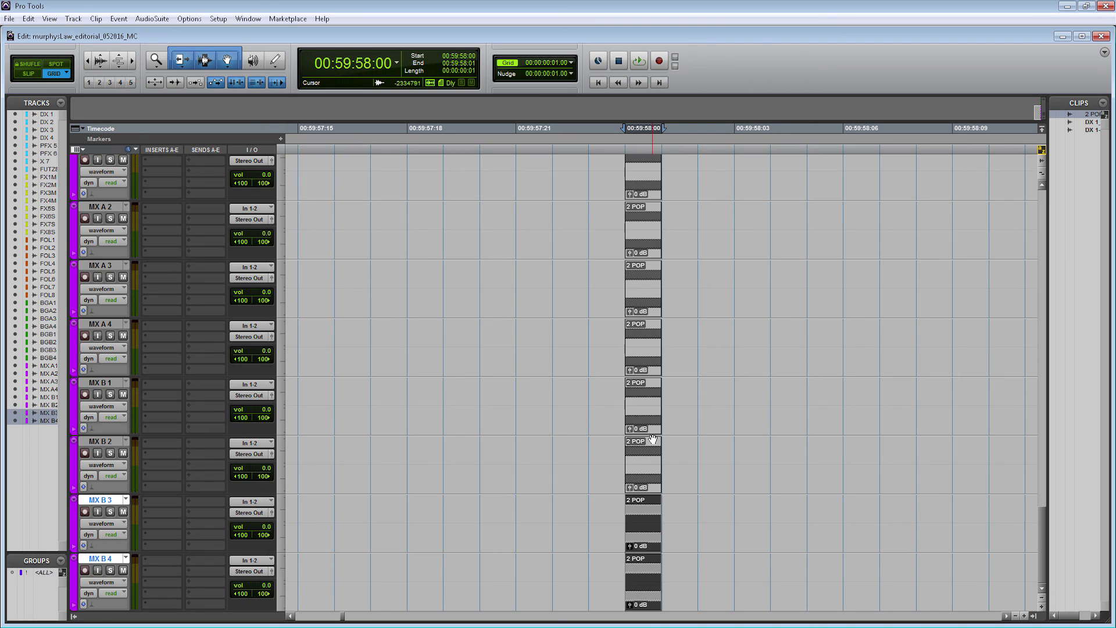
- Unmute the 2 POP clip on the MX A 1 track
key("p")
key("p")
key("p")
key("p")
key("p")
key("p")
key("p")
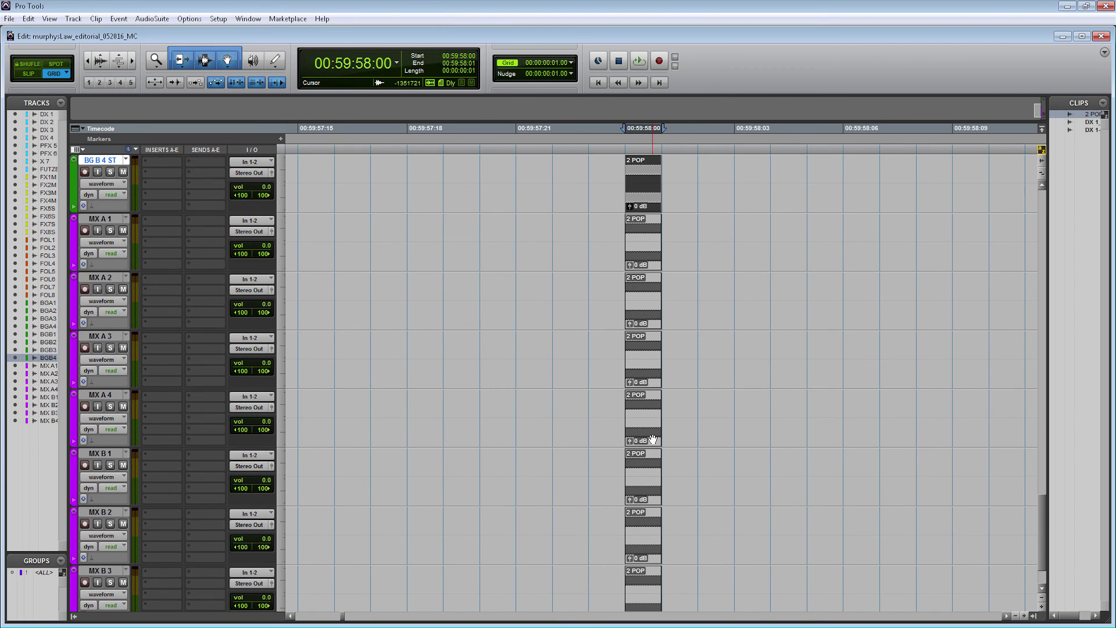
key("semicolon")
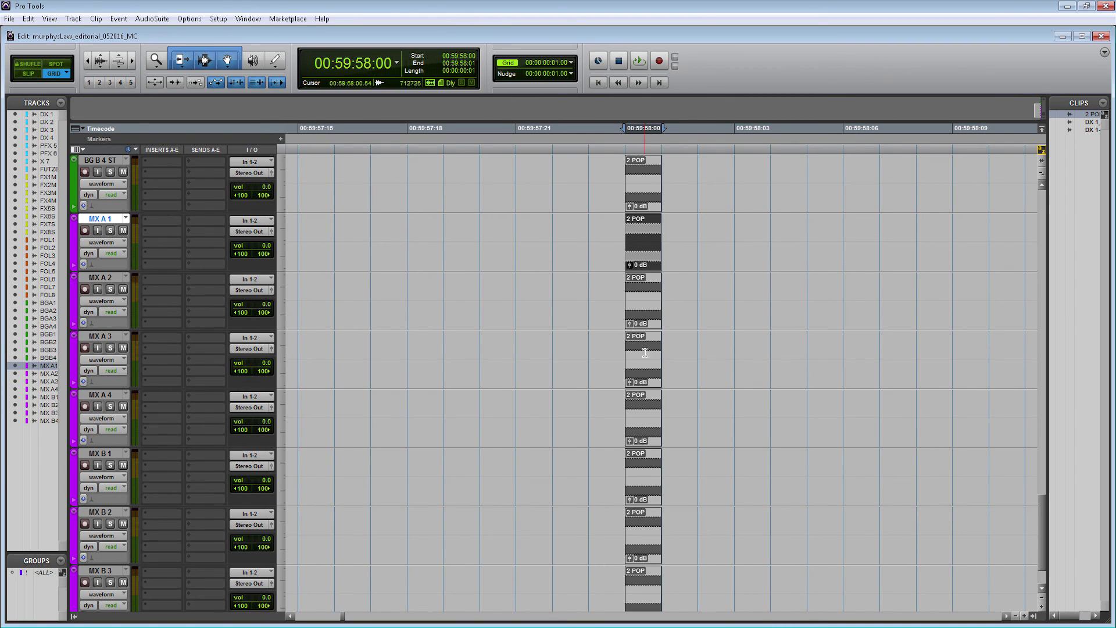
right_click(638, 259)
key("Escape")
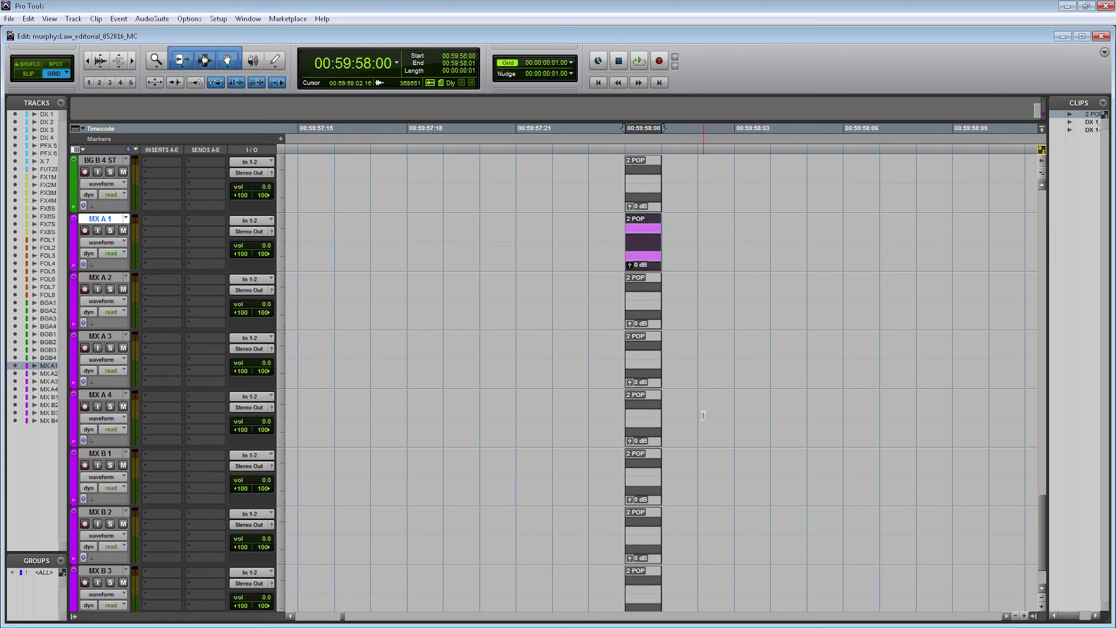
- Save the editorial session under its existing name
left_click(698, 353)
key("r")
key("r")
key("r")
key("r")
key("r")
key("r")
key("r")
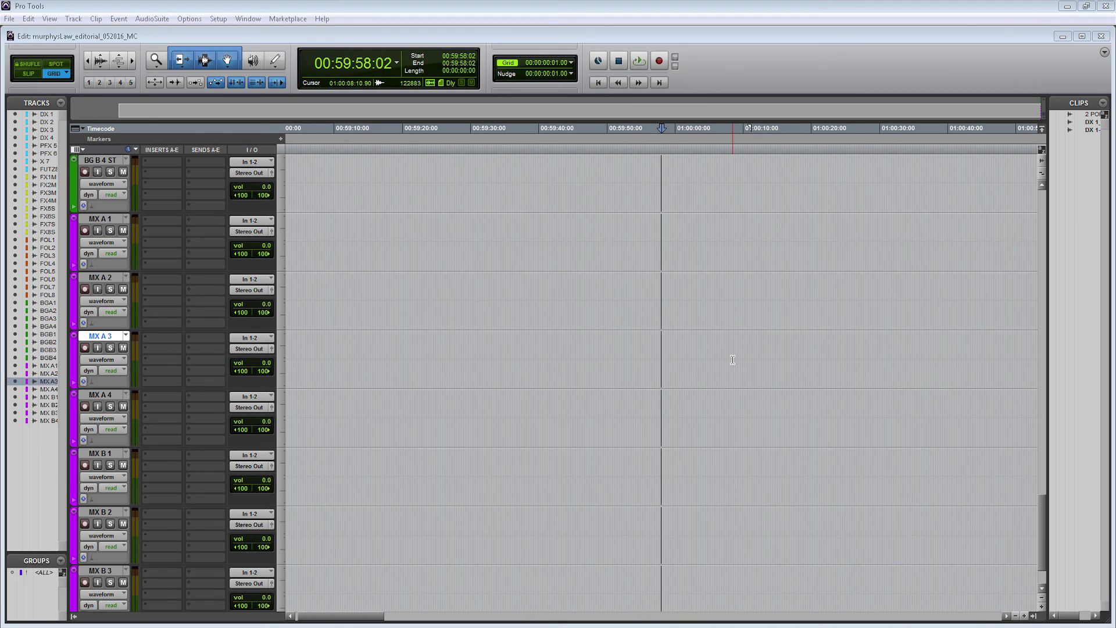
left_click(9, 19)
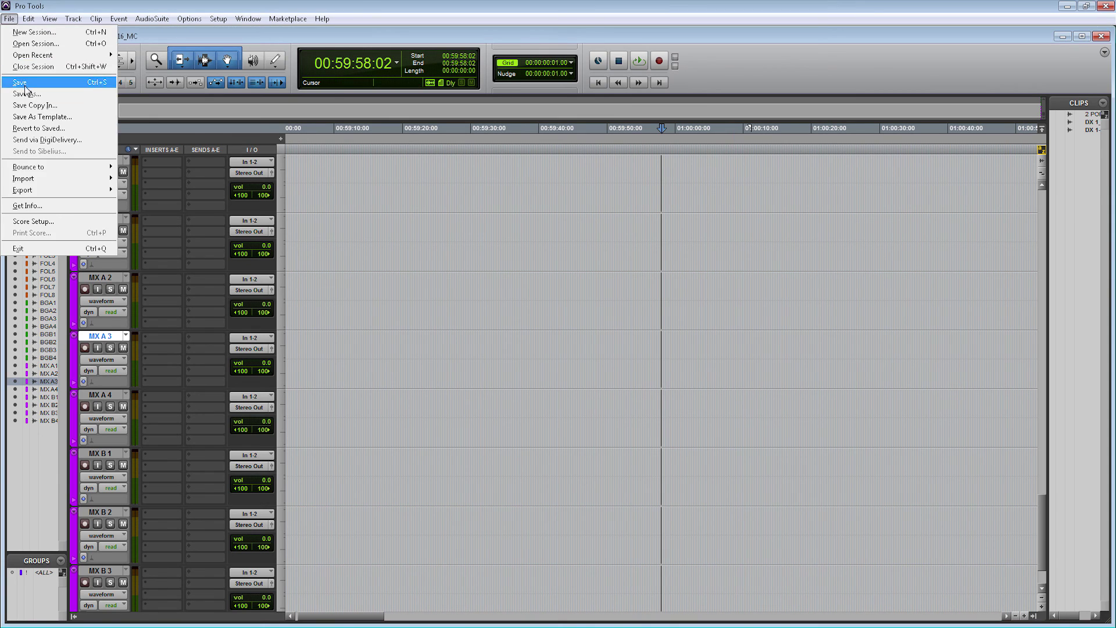
left_click(21, 82)
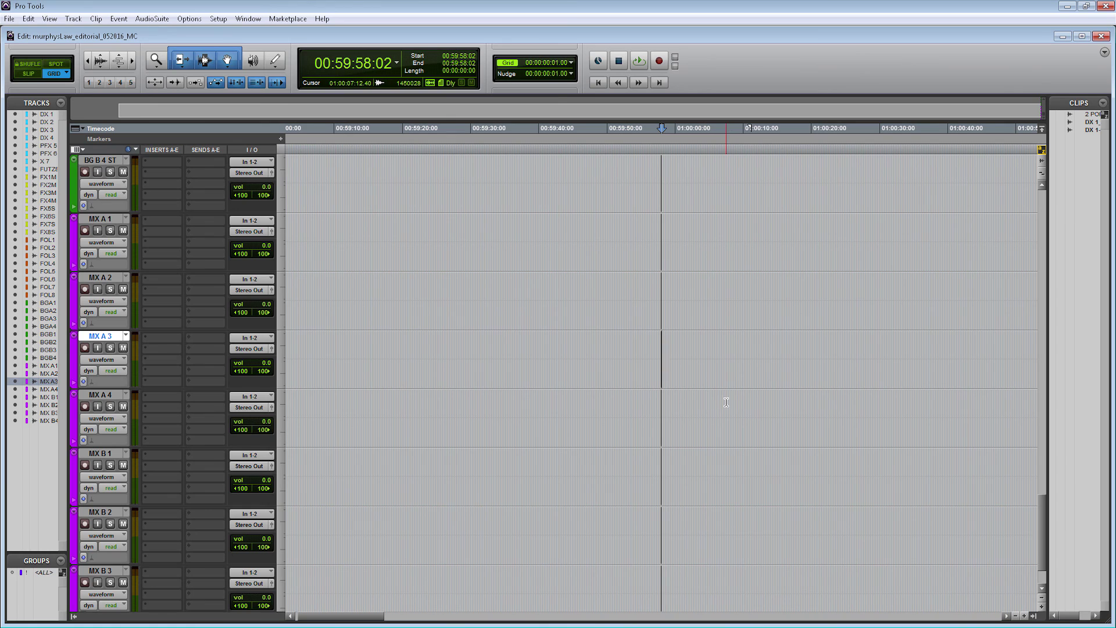